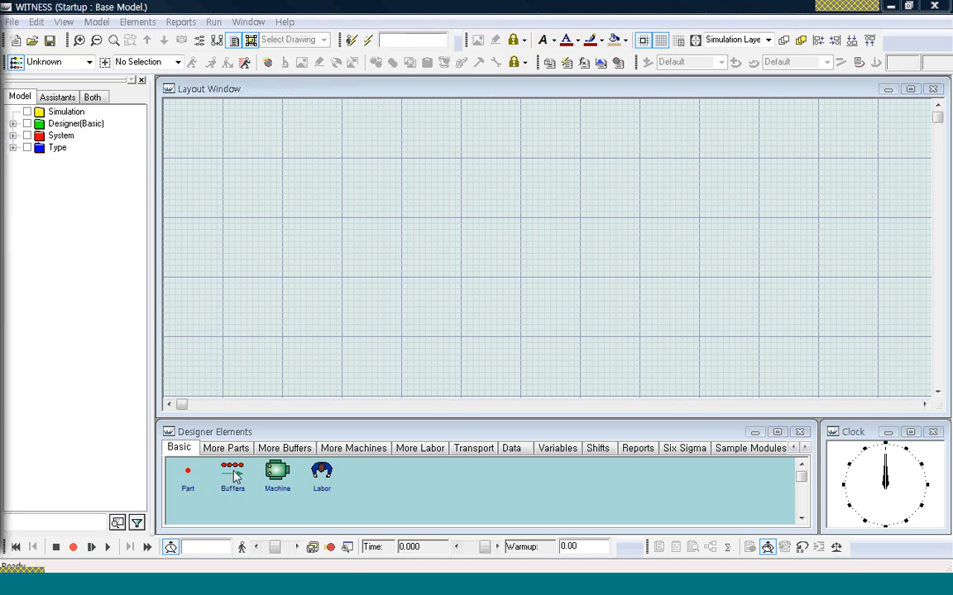
# Place a basic Machine element in the layout at about (15, 5).
pyautogui.click(277, 436)
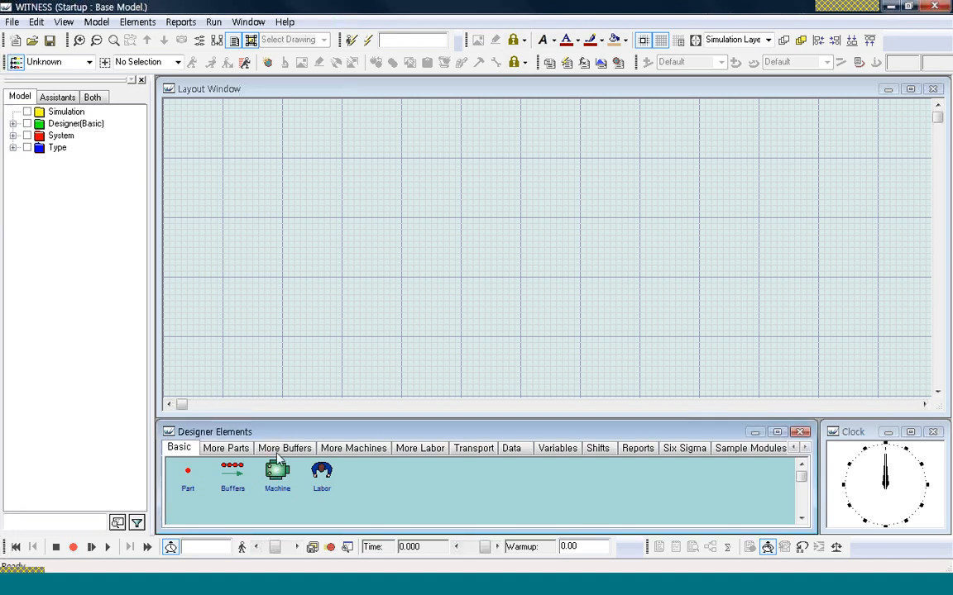
pyautogui.click(277, 475)
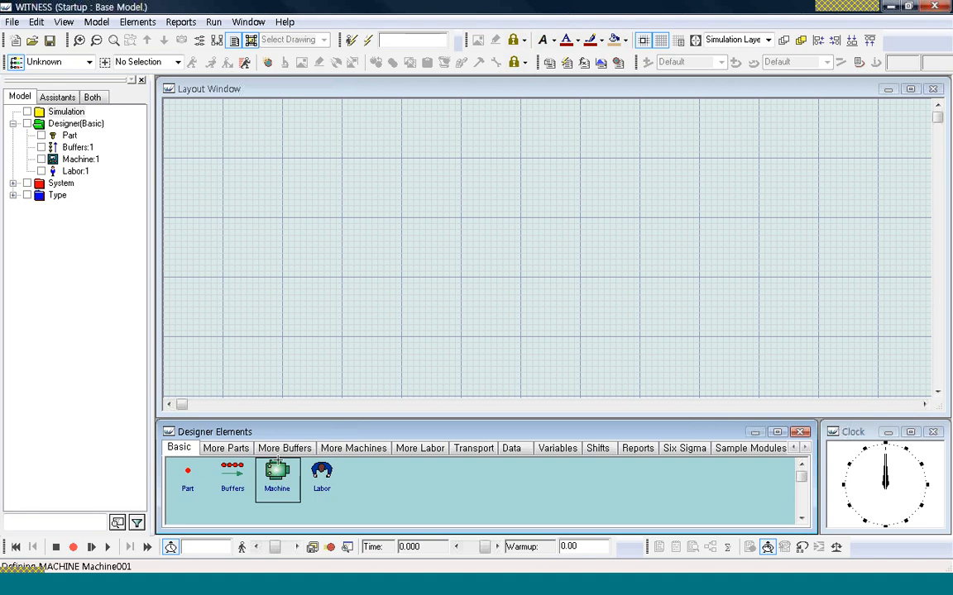
pyautogui.click(342, 158)
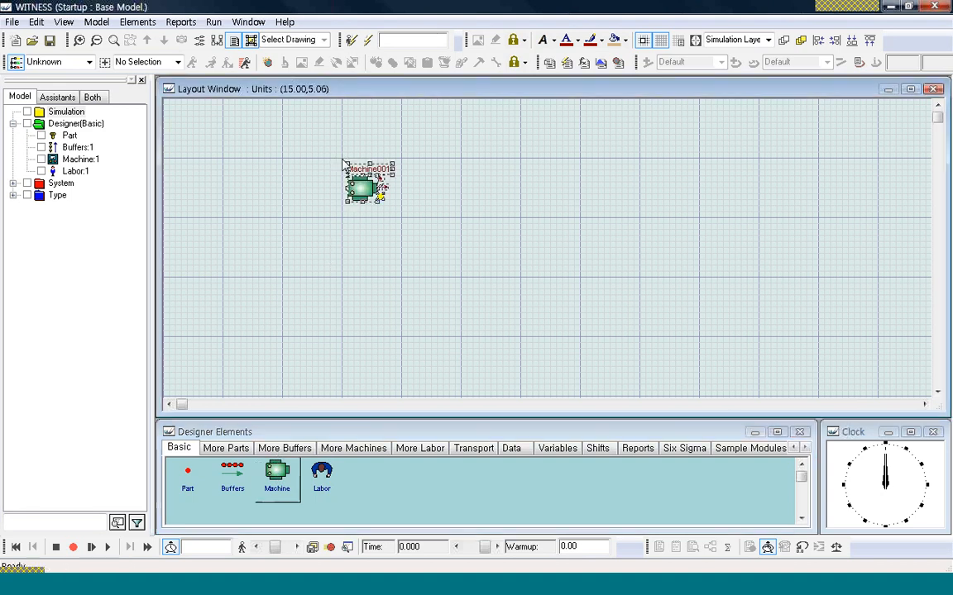
pyautogui.click(335, 213)
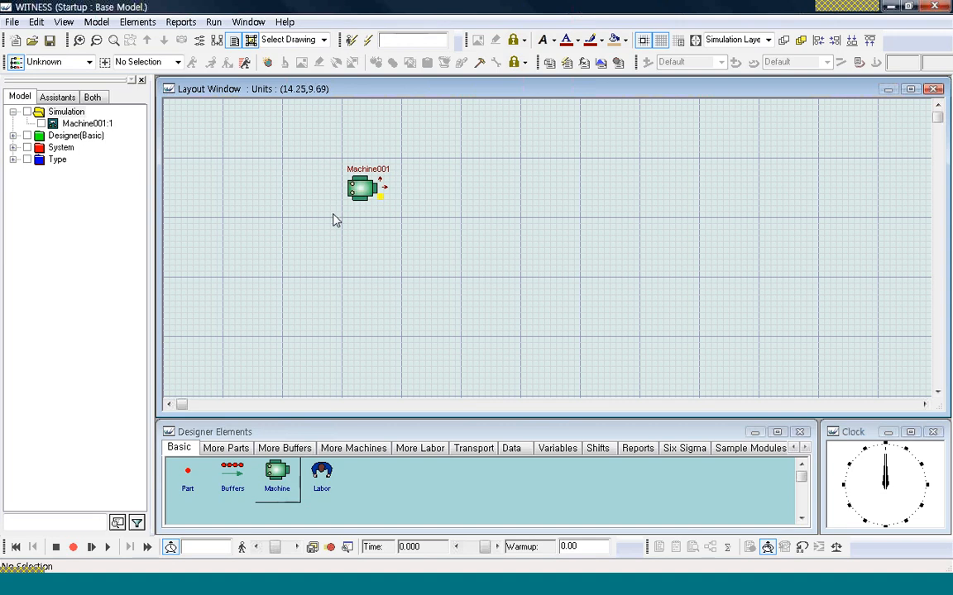
# Place a second basic Machine element directly below the first one, at about (15, 10).
pyautogui.click(322, 437)
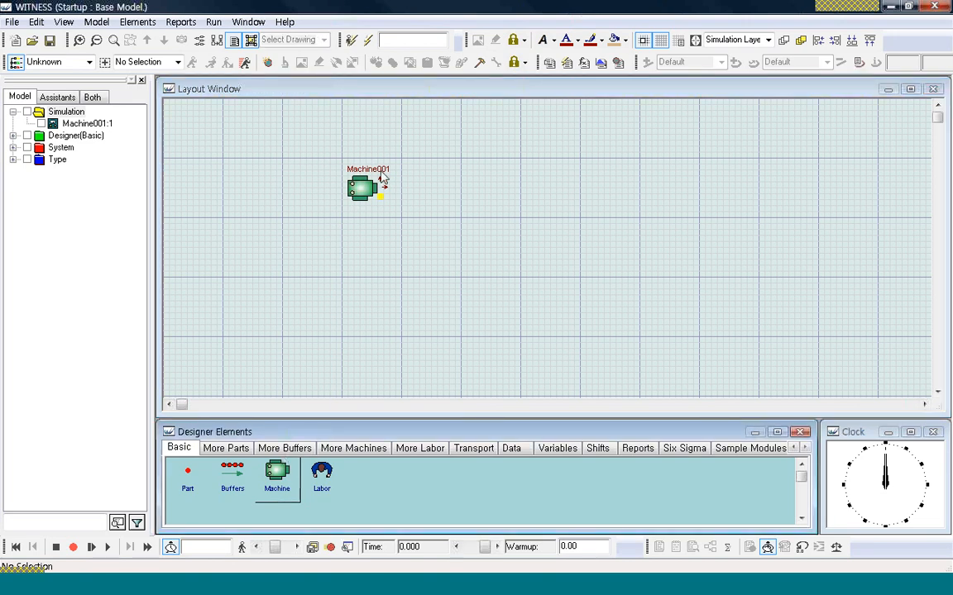
pyautogui.moveTo(267, 493); pyautogui.dragTo(344, 220)
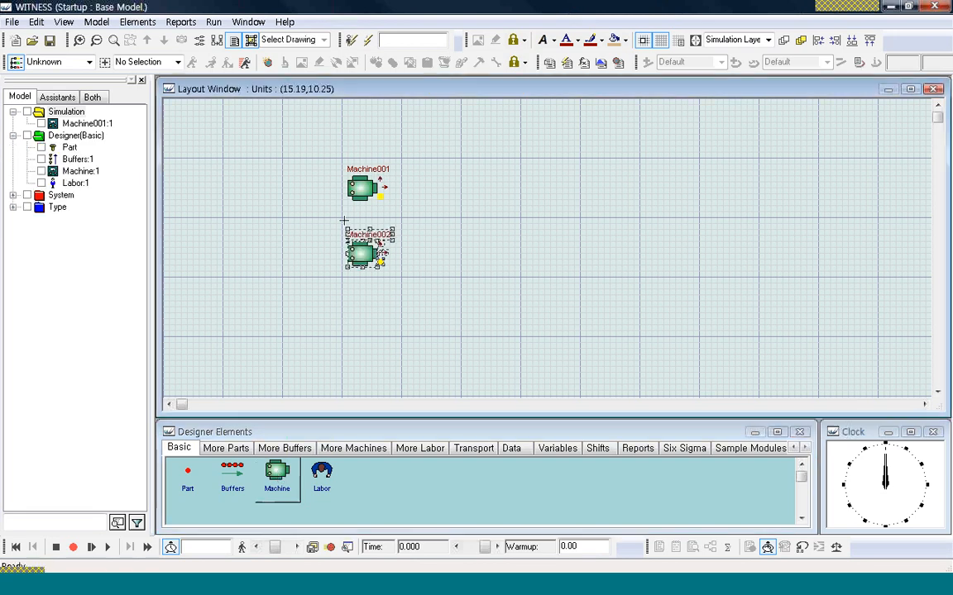
pyautogui.click(378, 346)
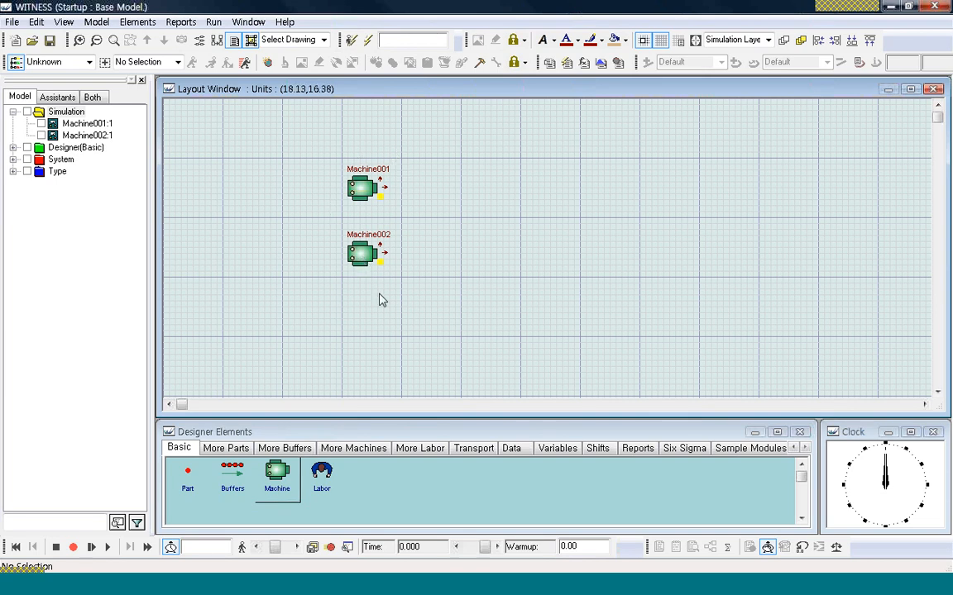
pyautogui.click(254, 435)
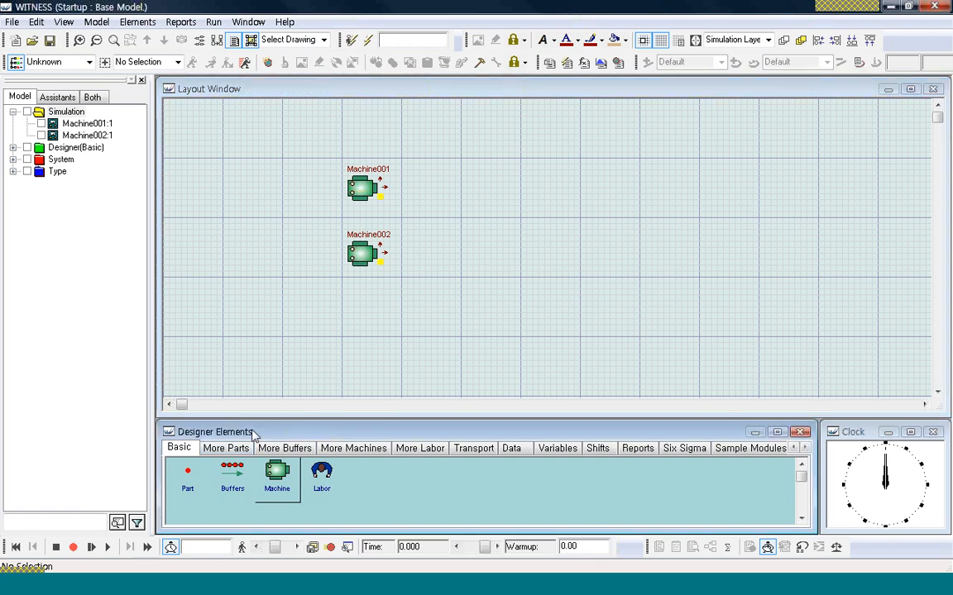
# Define a new element of type Machine named "drill" with the Define command.
pyautogui.rightClick(445, 171)
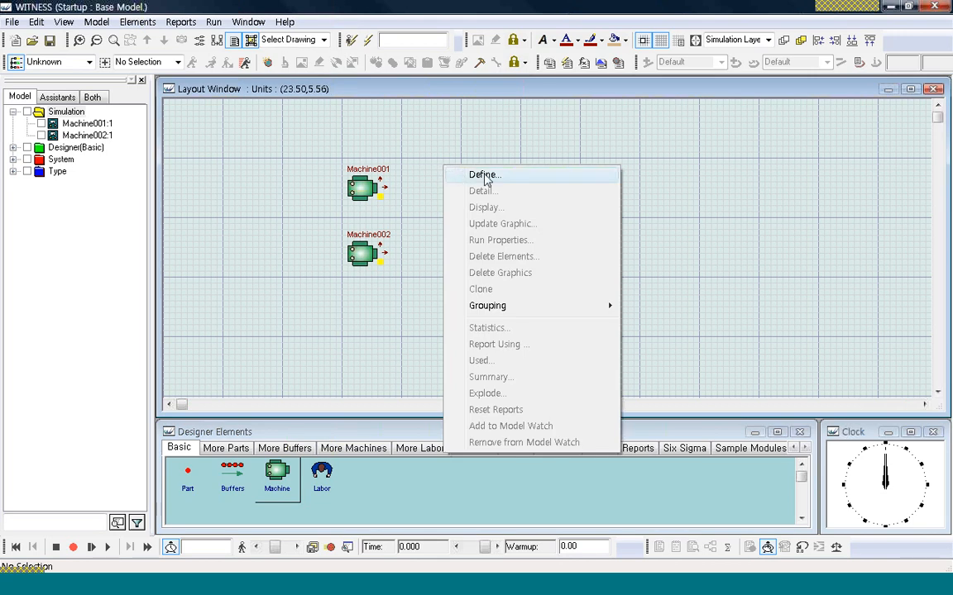
pyautogui.click(483, 176)
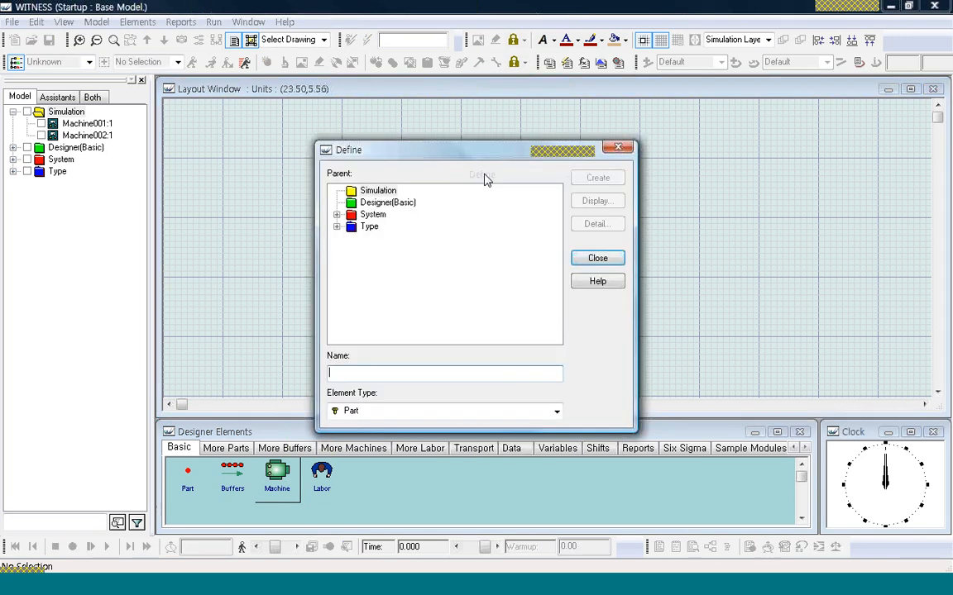
pyautogui.click(556, 411)
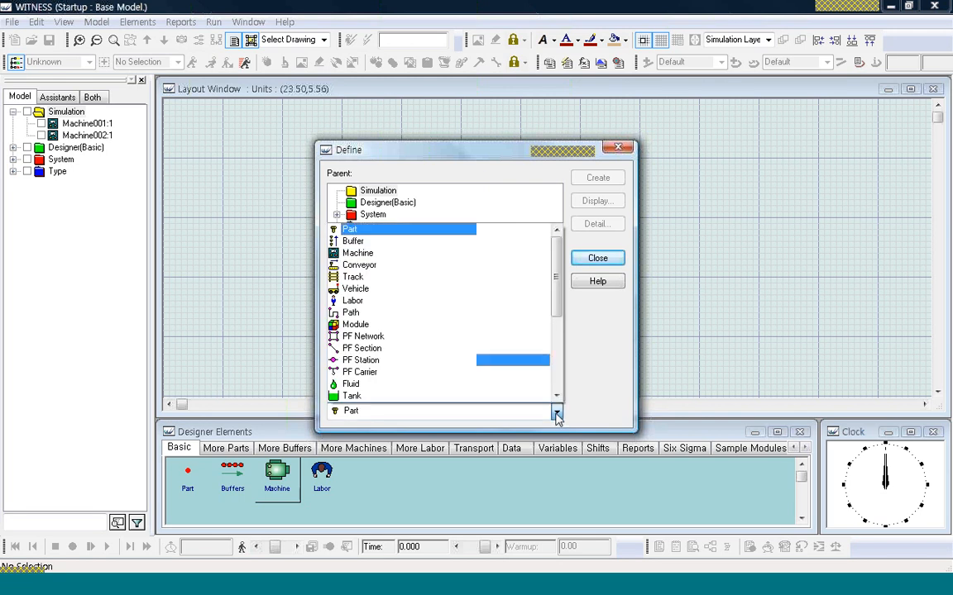
pyautogui.click(408, 258)
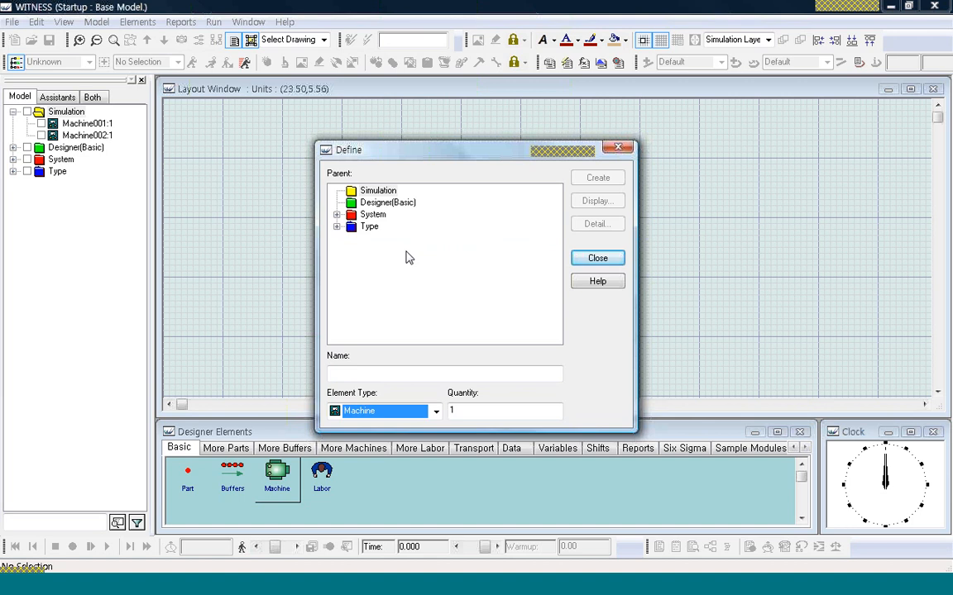
pyautogui.click(371, 376)
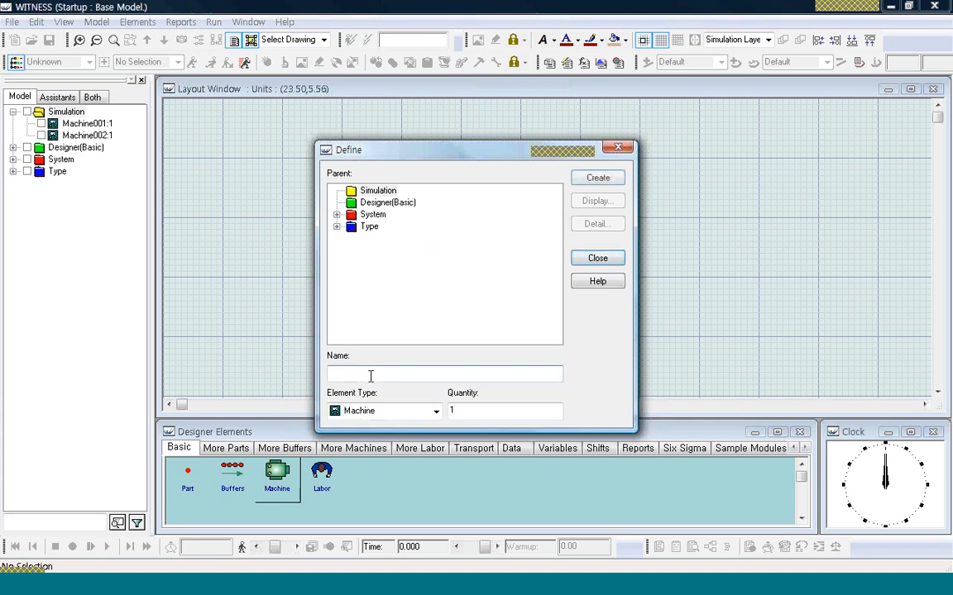
pyautogui.write('dr')
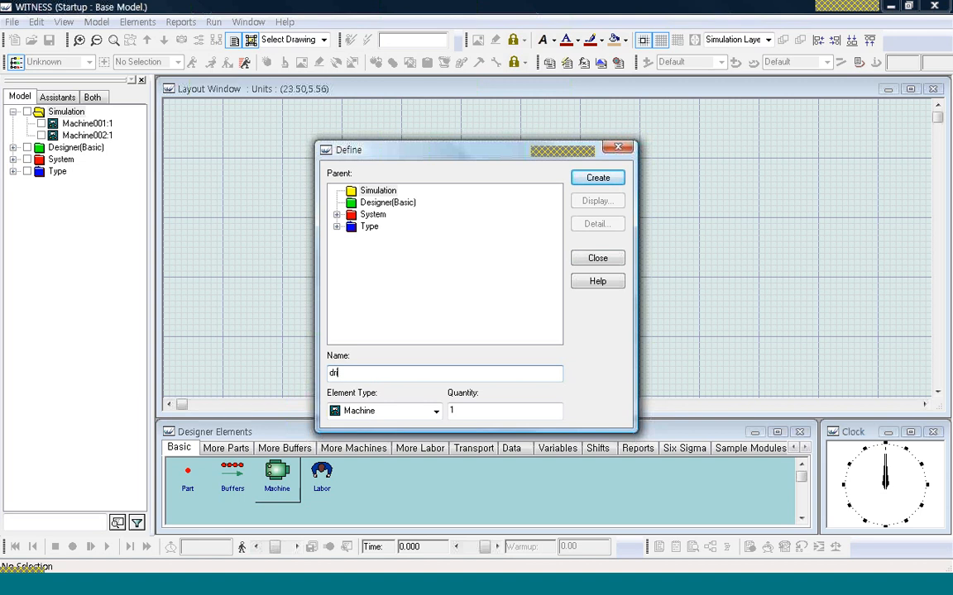
pyautogui.write('ill')
pyautogui.click(600, 184)
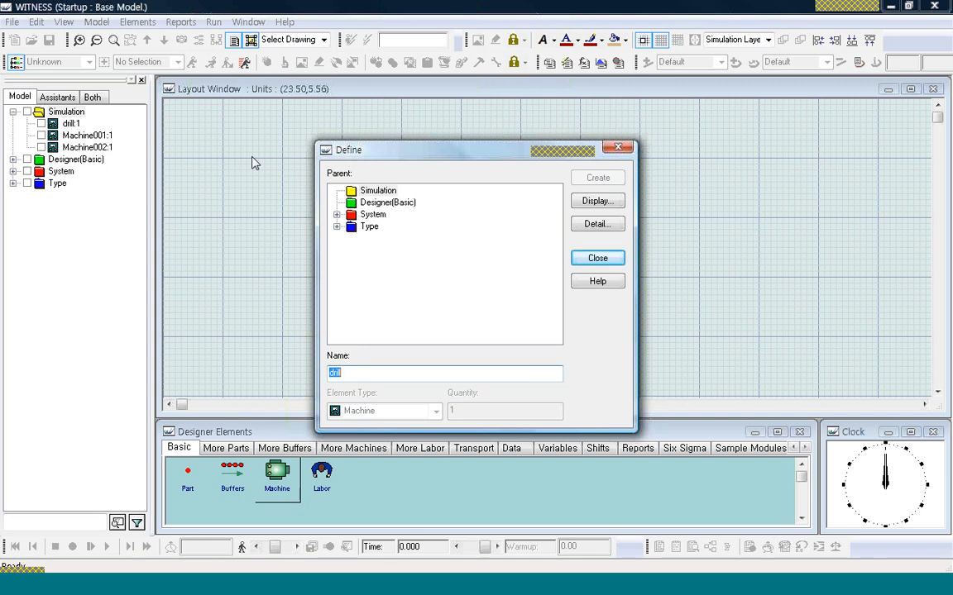
# Review the drill machine's Display and Detail settings, and close the Define dialog.
pyautogui.click(70, 124)
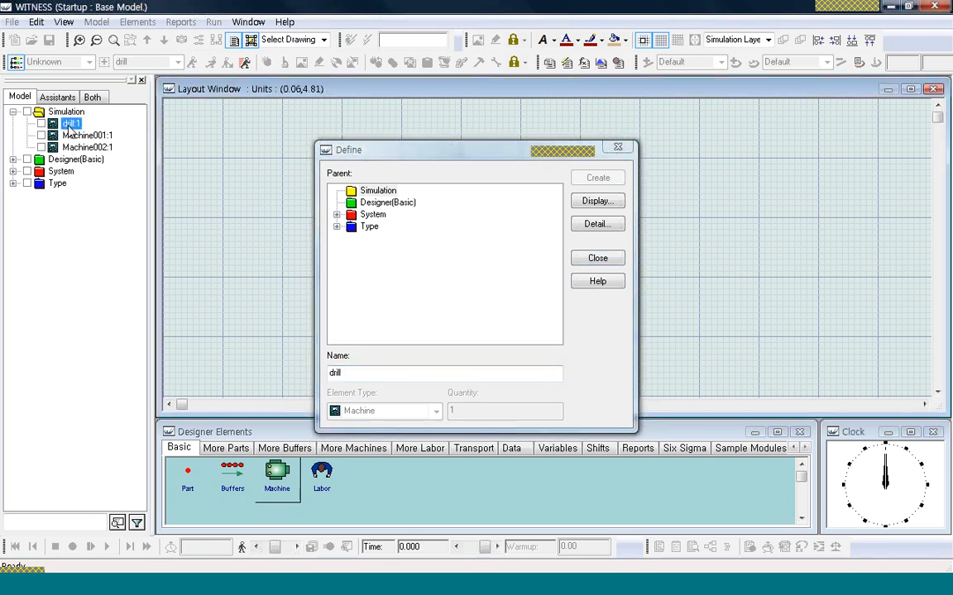
pyautogui.click(422, 156)
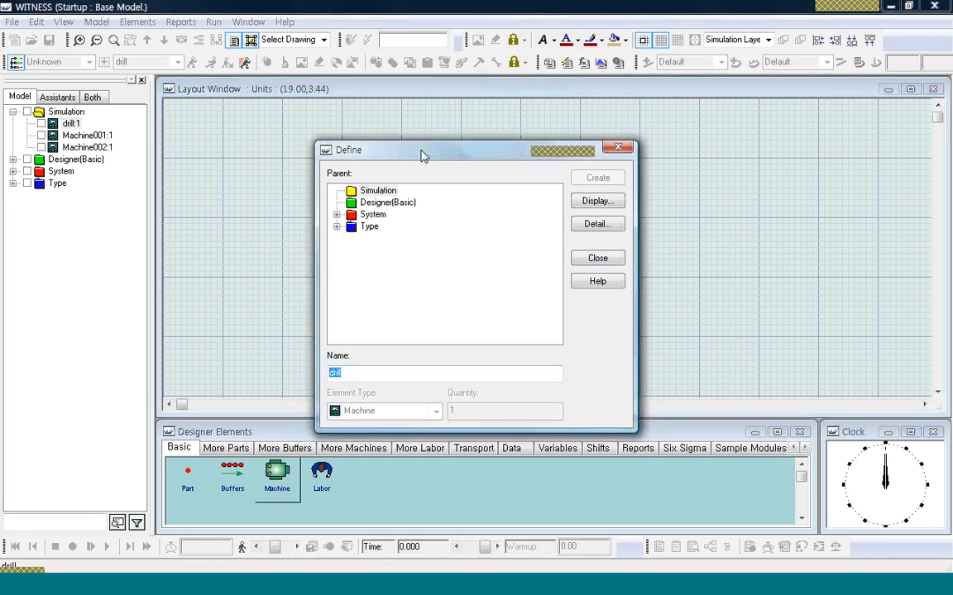
pyautogui.moveTo(422, 156); pyautogui.dragTo(576, 157)
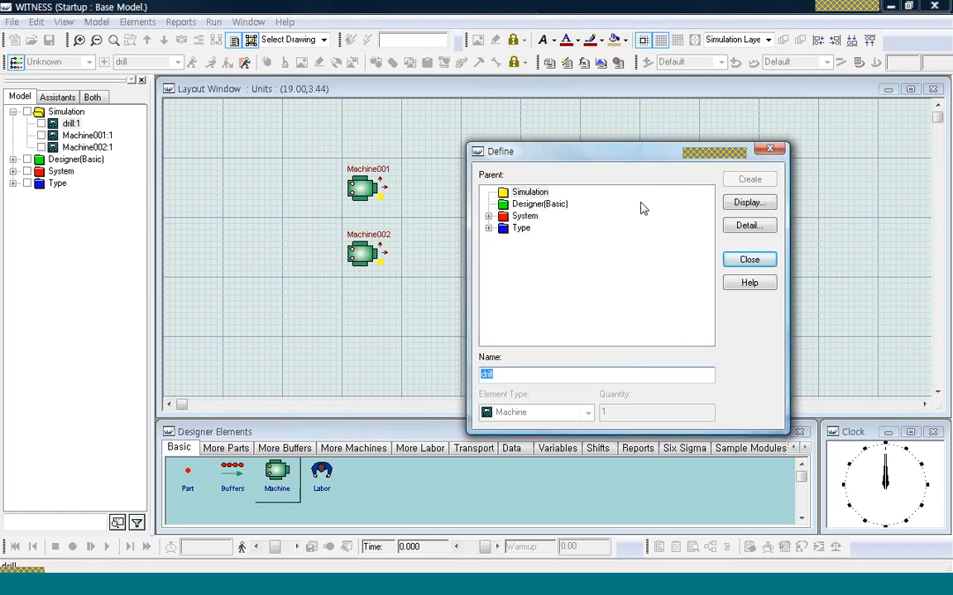
pyautogui.click(748, 204)
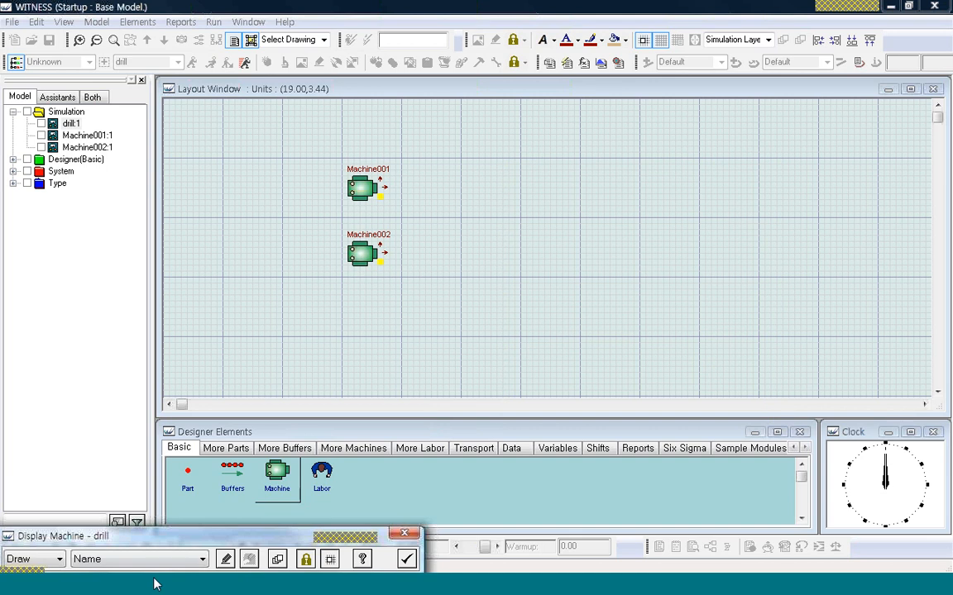
pyautogui.click(404, 564)
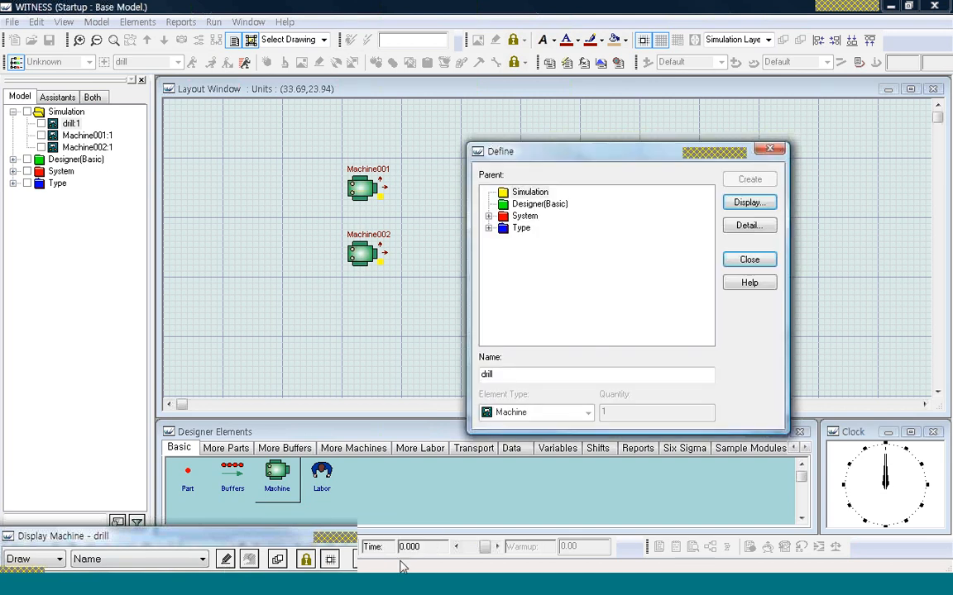
pyautogui.click(747, 227)
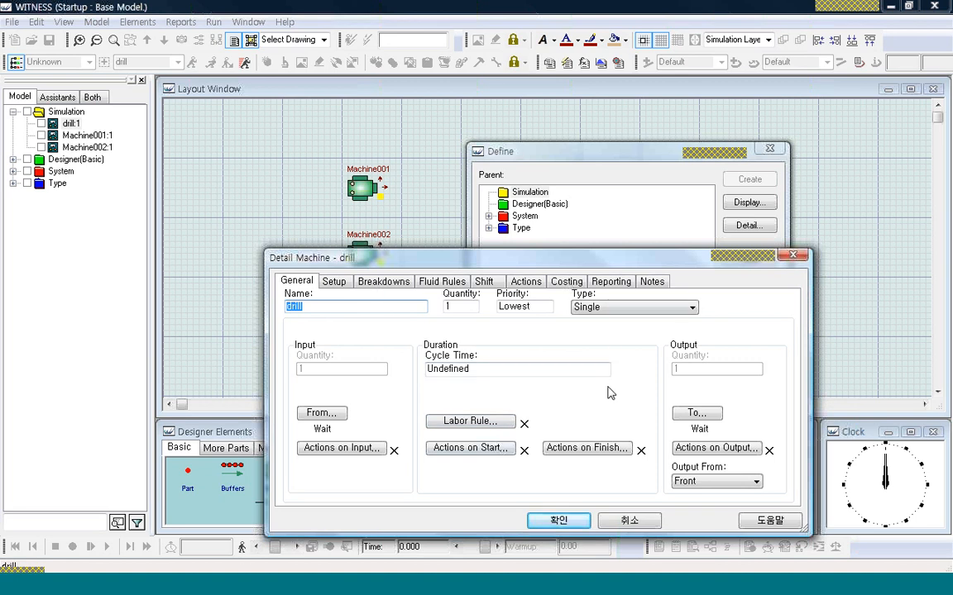
pyautogui.click(569, 521)
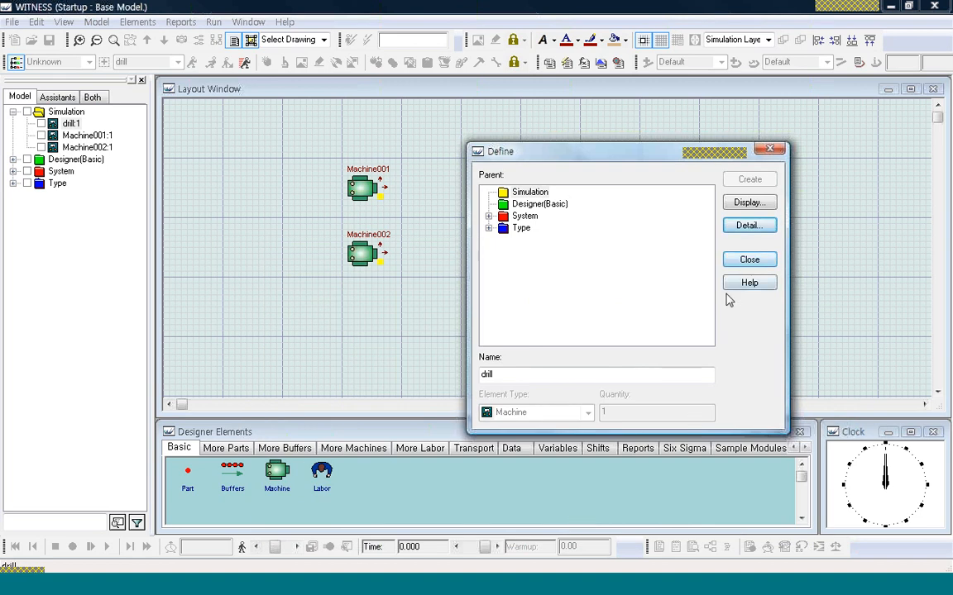
pyautogui.click(748, 260)
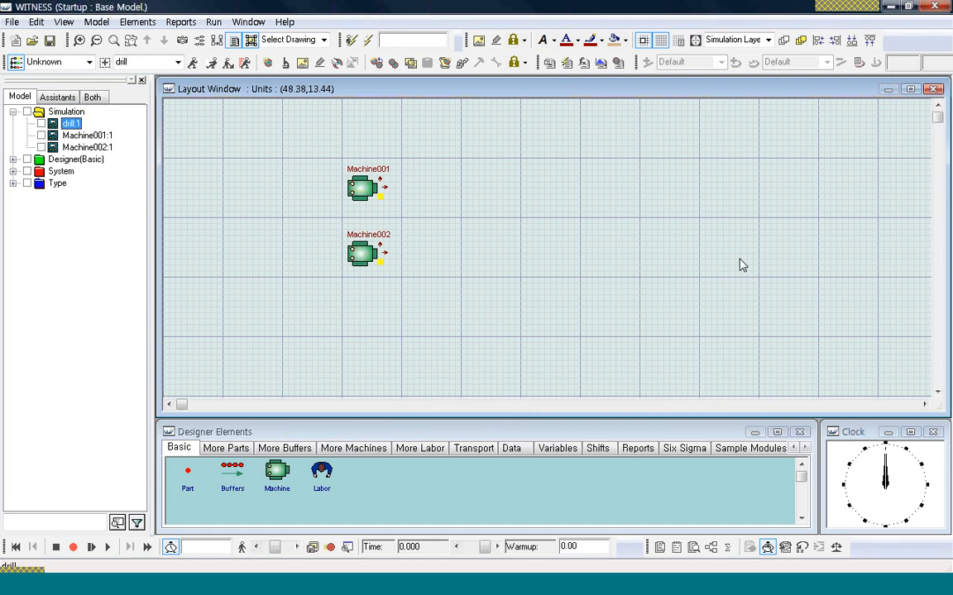
# Move the Machine001 name label upward and shift its locked icon group to the left.
pyautogui.click(441, 282)
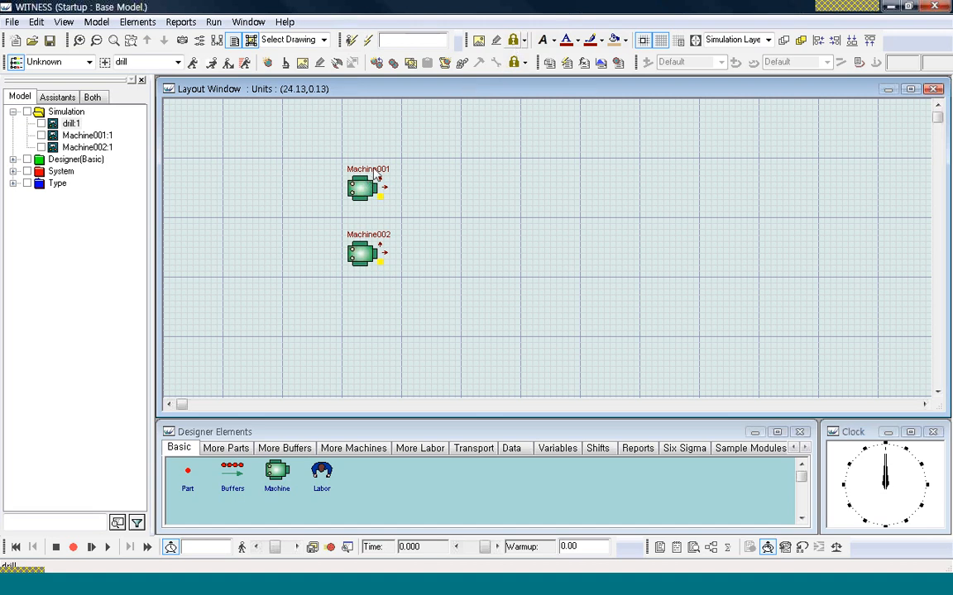
pyautogui.moveTo(373, 169); pyautogui.dragTo(373, 152)
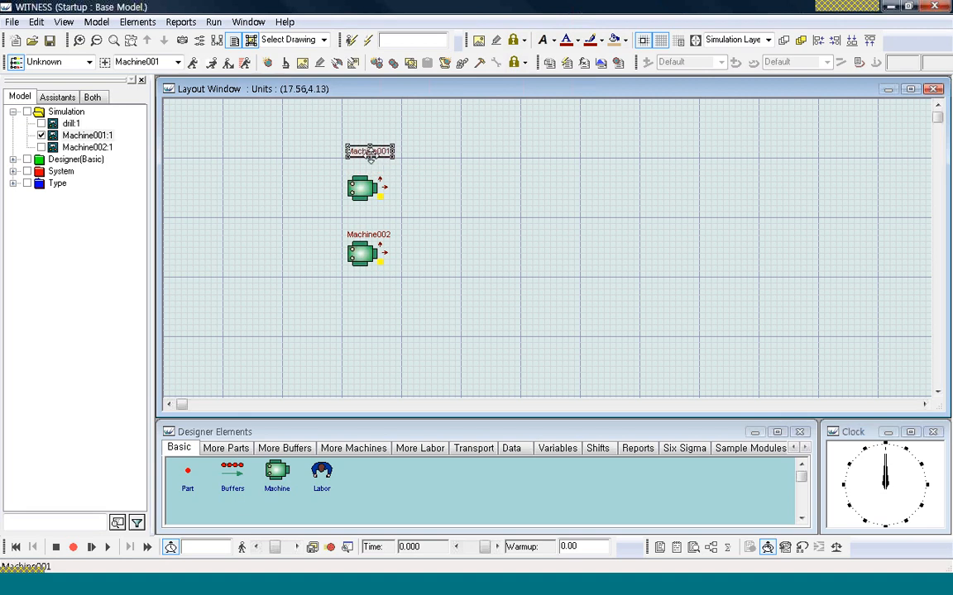
pyautogui.click(364, 191)
pyautogui.moveTo(364, 194); pyautogui.dragTo(335, 192)
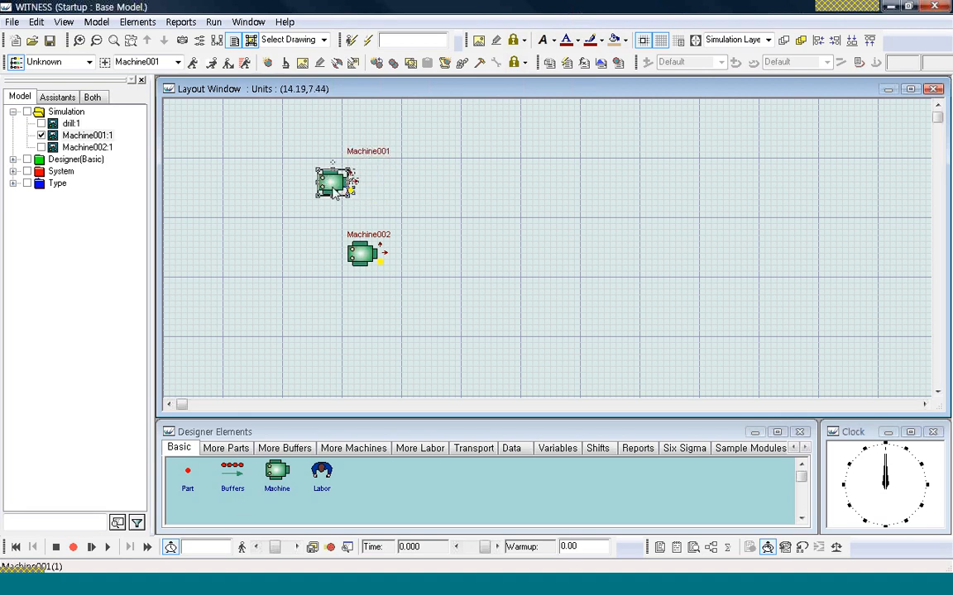
# Set the lock mode of Machine001's graphics to Unlocked and clear the selection.
pyautogui.click(523, 62)
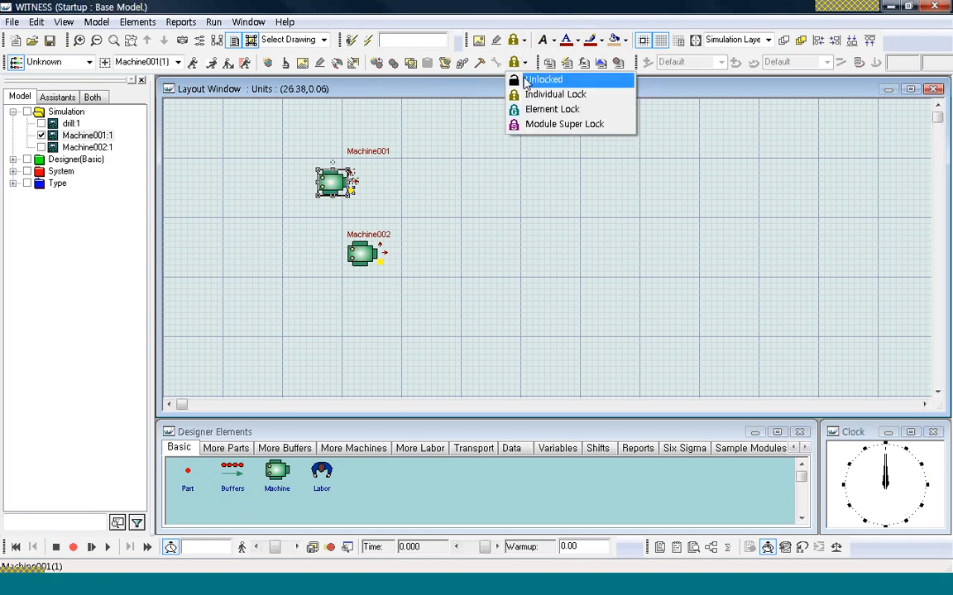
pyautogui.click(526, 82)
pyautogui.click(415, 202)
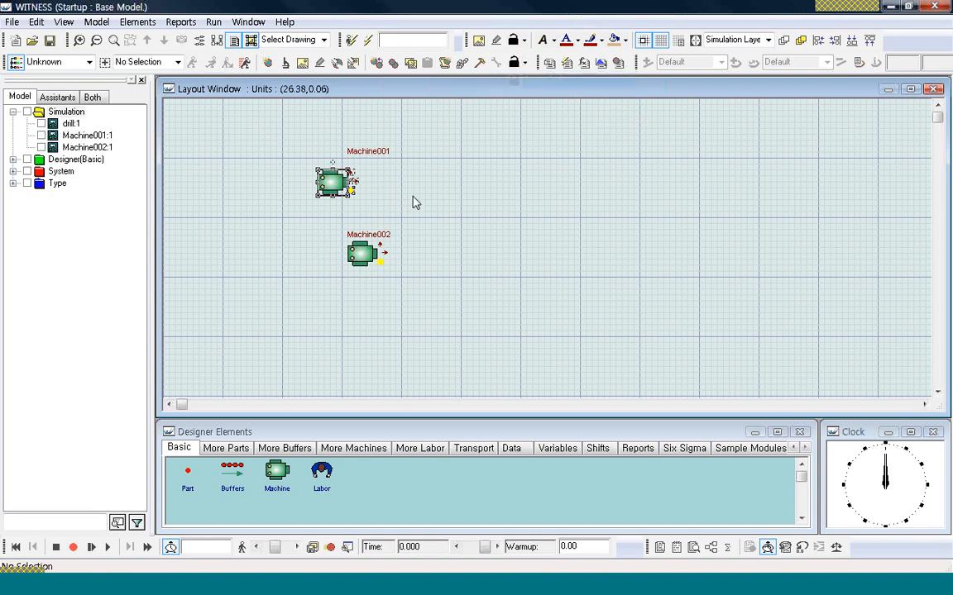
# Move Machine001's two red arrows and yellow square individually into a vertical column to the right of its icon.
pyautogui.click(352, 176)
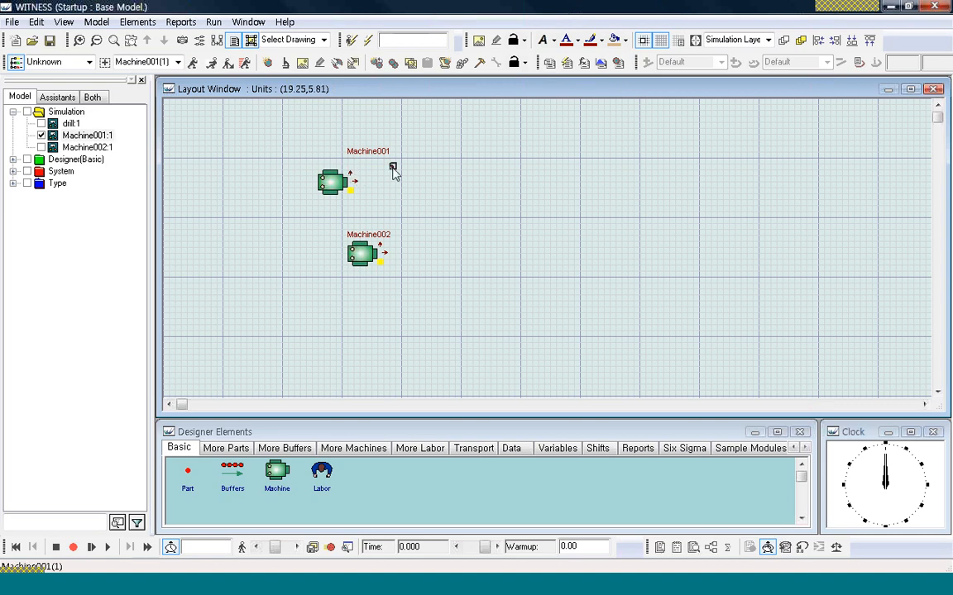
pyautogui.moveTo(392, 168); pyautogui.dragTo(393, 168)
pyautogui.click(430, 195)
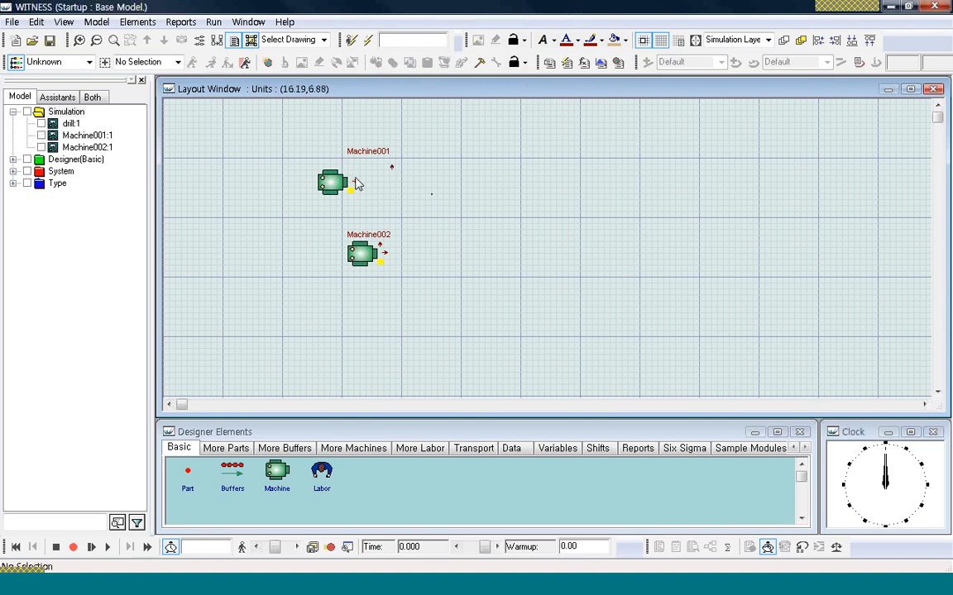
pyautogui.click(357, 187)
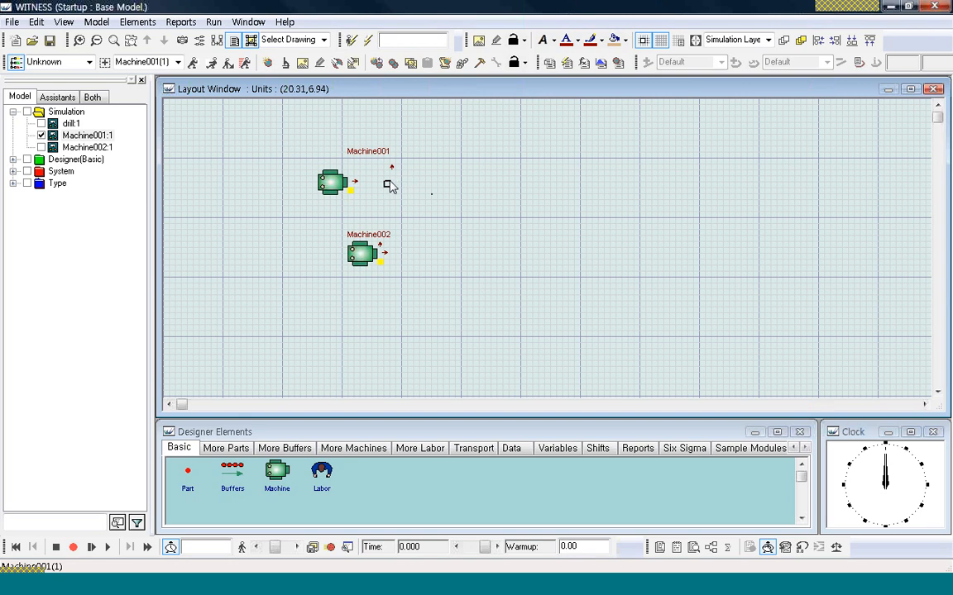
pyautogui.click(399, 192)
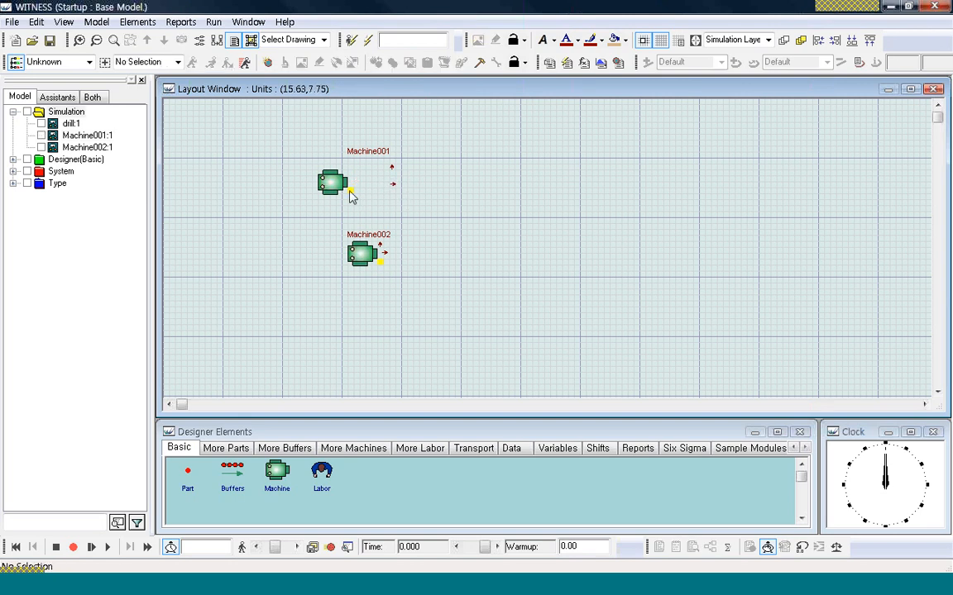
pyautogui.click(351, 195)
pyautogui.moveTo(351, 195); pyautogui.dragTo(392, 202)
pyautogui.click(481, 253)
# Review the graphic items that can be drawn for Machine001 in its Display settings, and close them.
pyautogui.rightClick(335, 187)
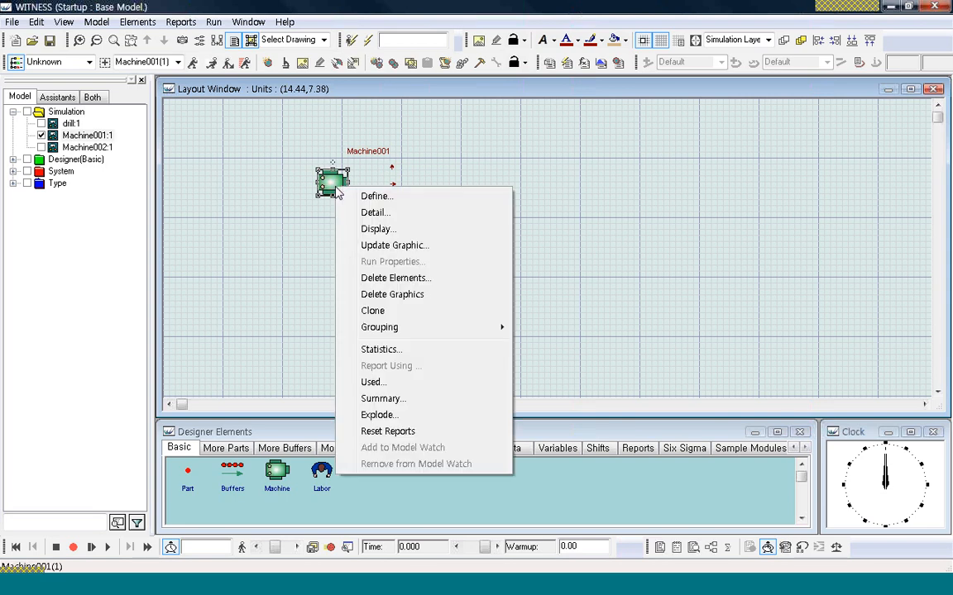
pyautogui.click(381, 230)
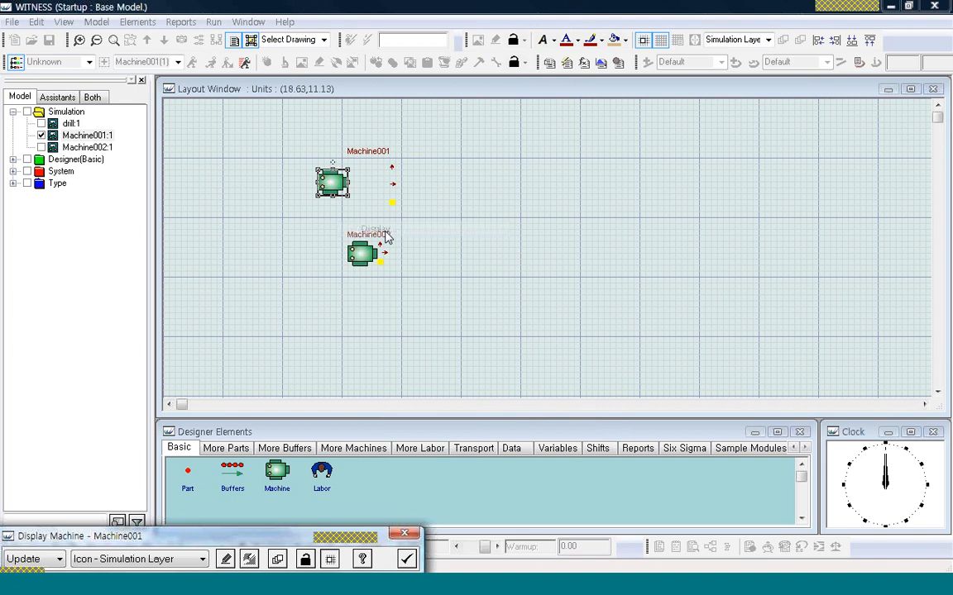
pyautogui.moveTo(273, 529); pyautogui.dragTo(584, 306)
pyautogui.click(400, 325)
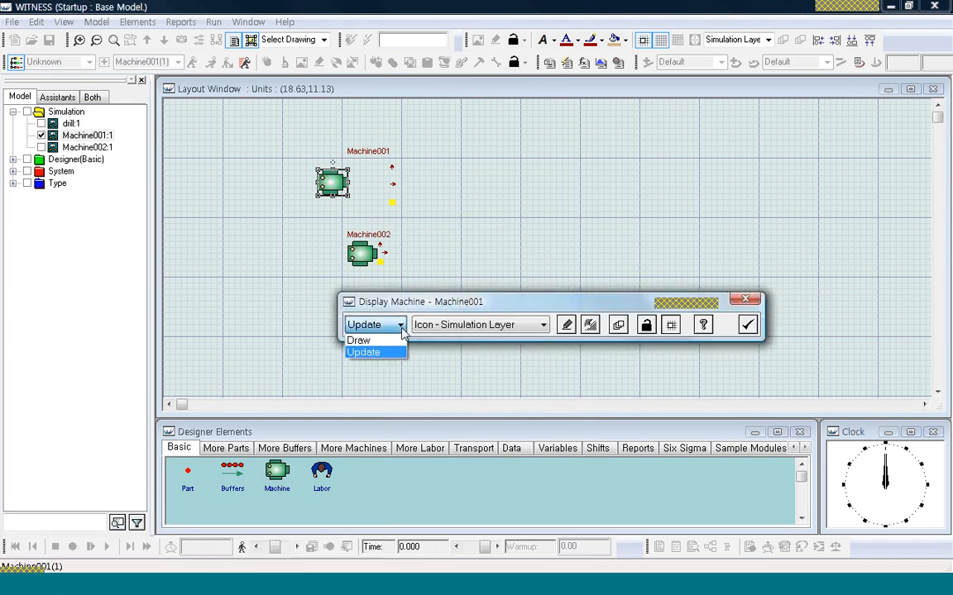
pyautogui.click(364, 339)
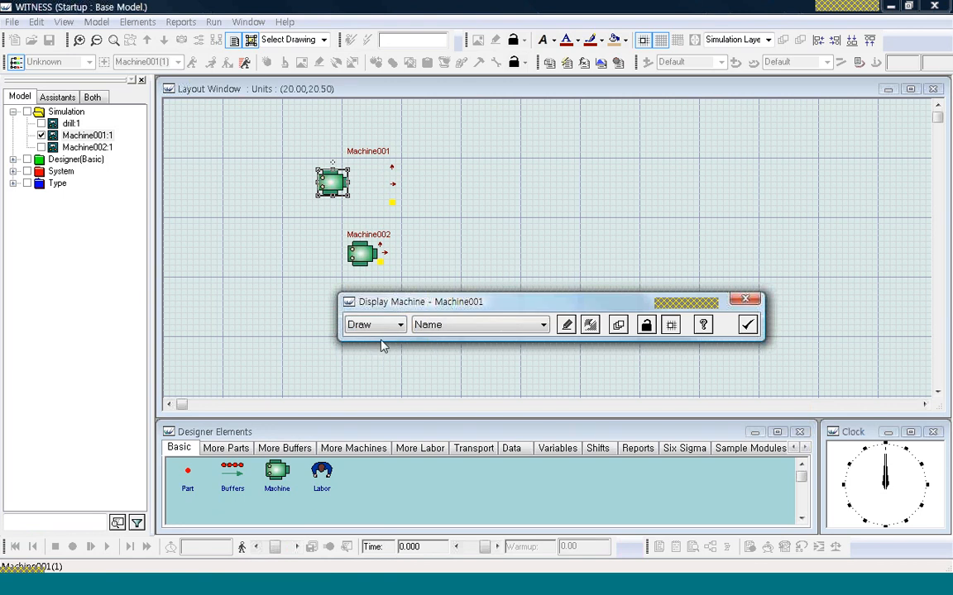
pyautogui.click(508, 325)
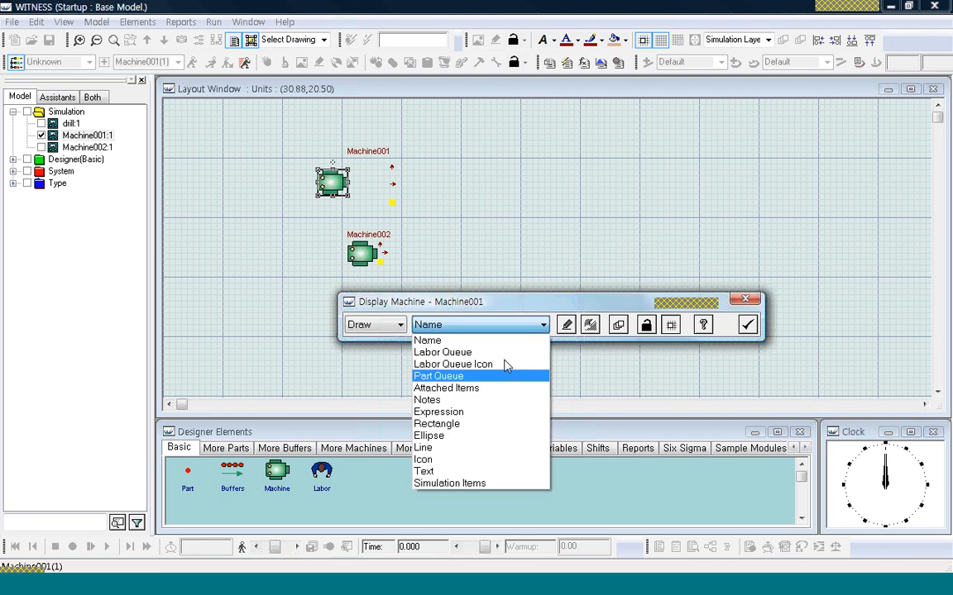
pyautogui.click(747, 329)
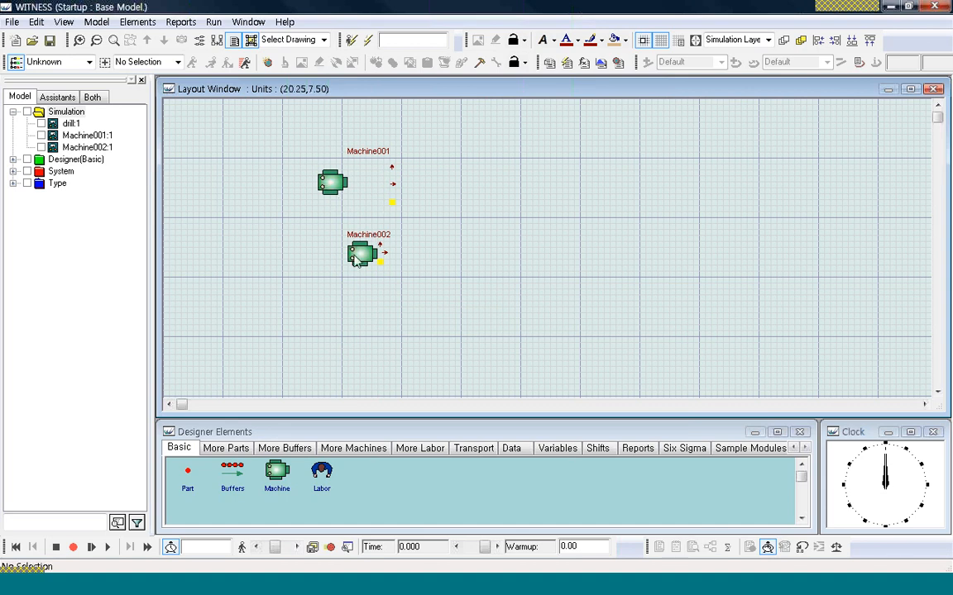
# Place a Part element to the left of Machine001 and a Labor element below that part.
pyautogui.click(188, 477)
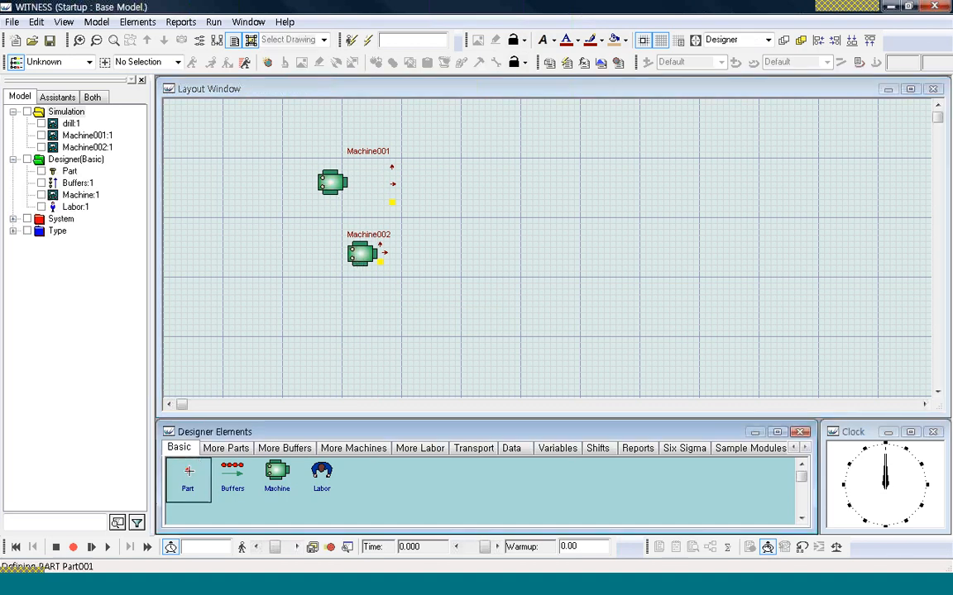
pyautogui.click(206, 152)
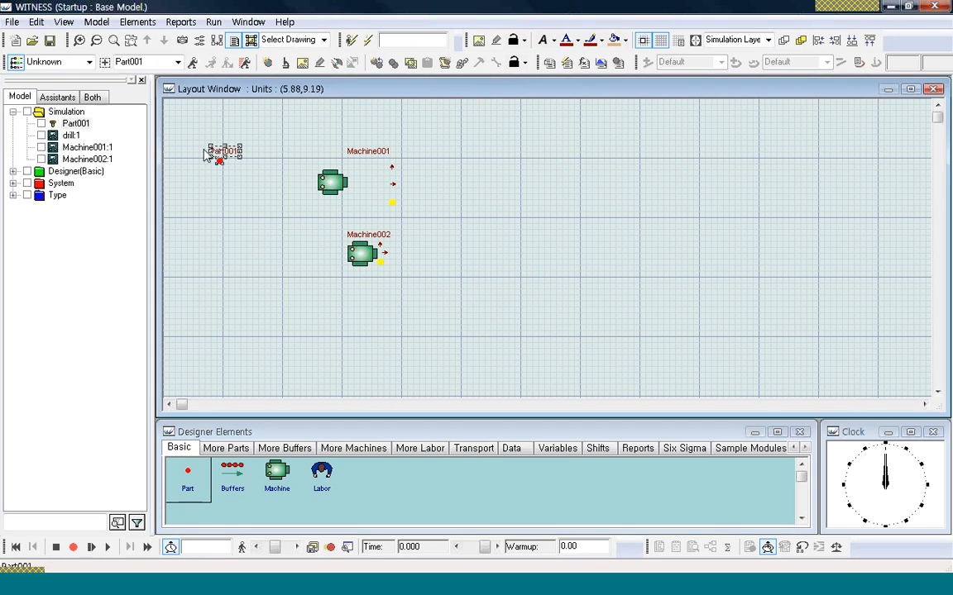
pyautogui.click(235, 212)
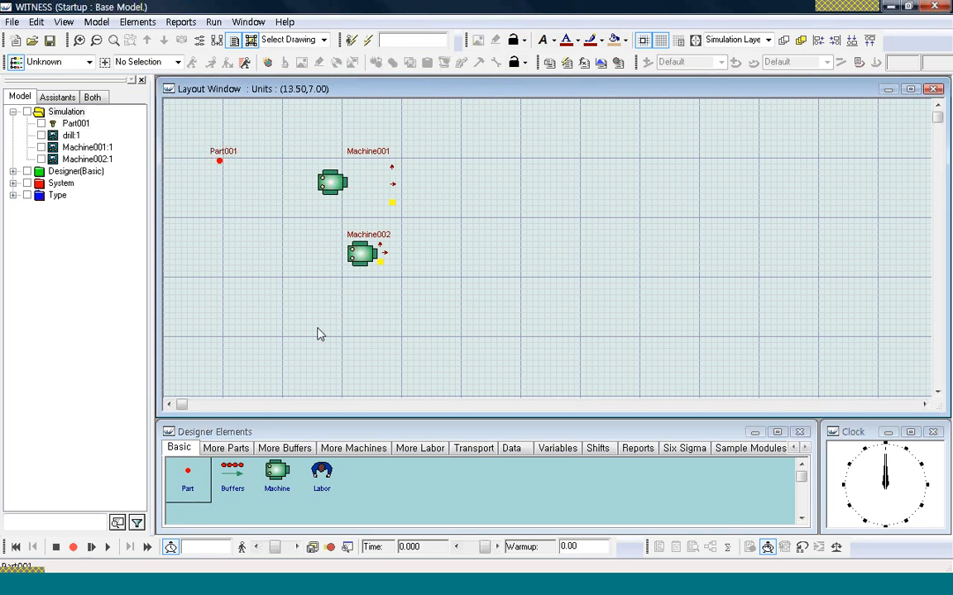
pyautogui.click(322, 477)
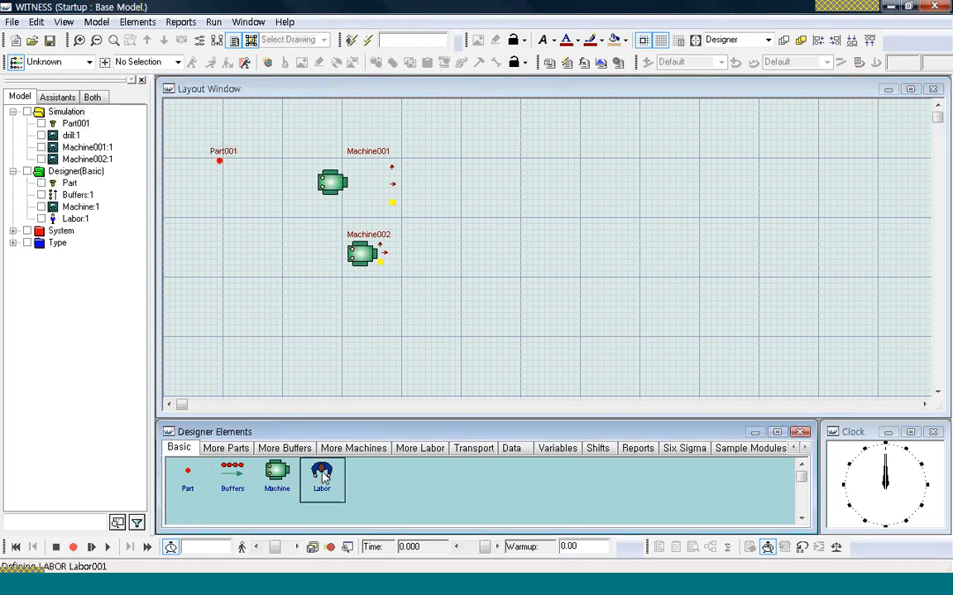
pyautogui.click(216, 217)
pyautogui.click(287, 305)
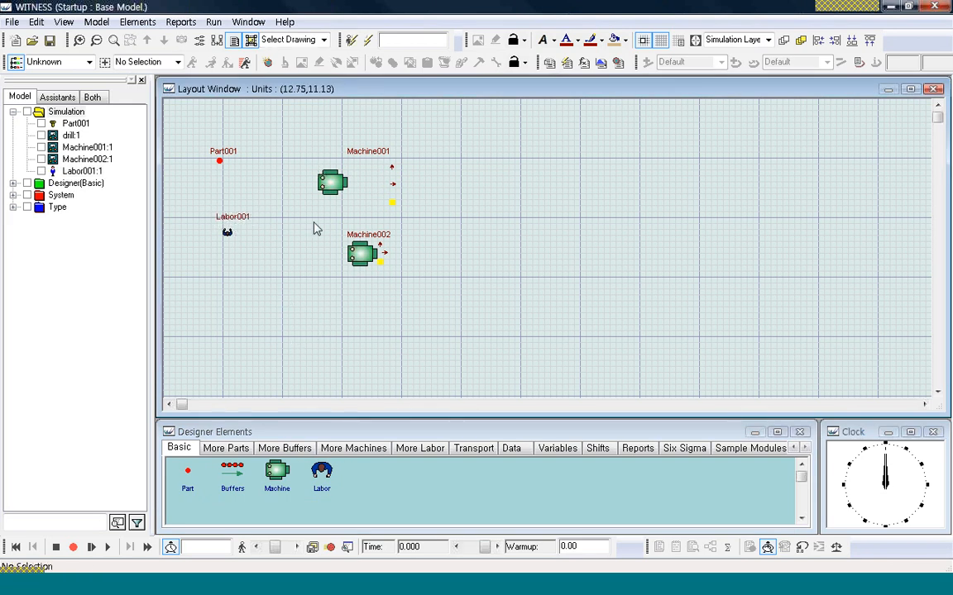
# Move all of Machine002's graphics down so its icon sits well below Machine001's icon.
pyautogui.moveTo(315, 228); pyautogui.dragTo(457, 299)
pyautogui.moveTo(362, 261); pyautogui.dragTo(331, 335)
pyautogui.click(416, 331)
# Set Machine001's input rule to PULL Part001 out of WORLD.
pyautogui.click(329, 182)
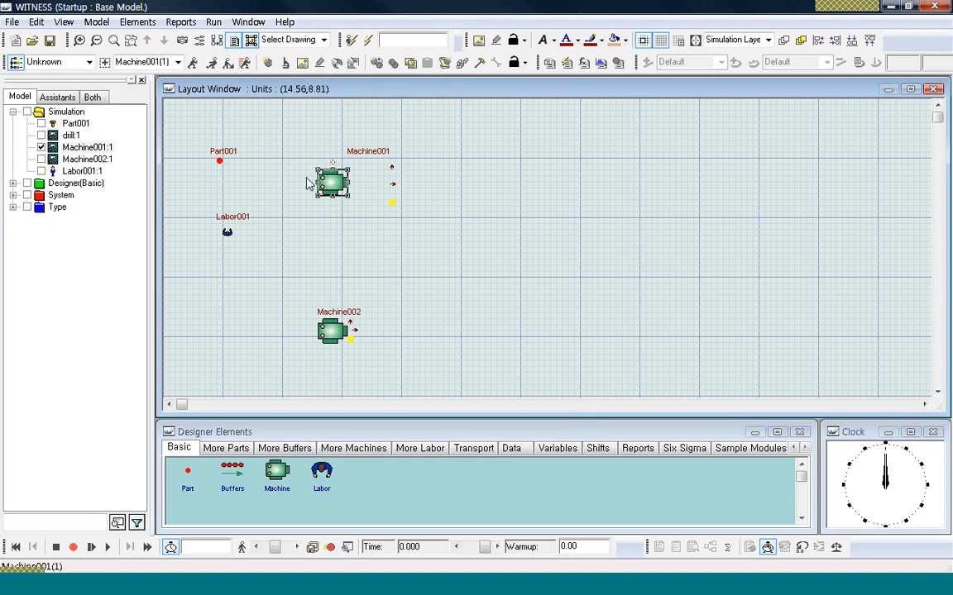
pyautogui.click(192, 62)
pyautogui.click(209, 147)
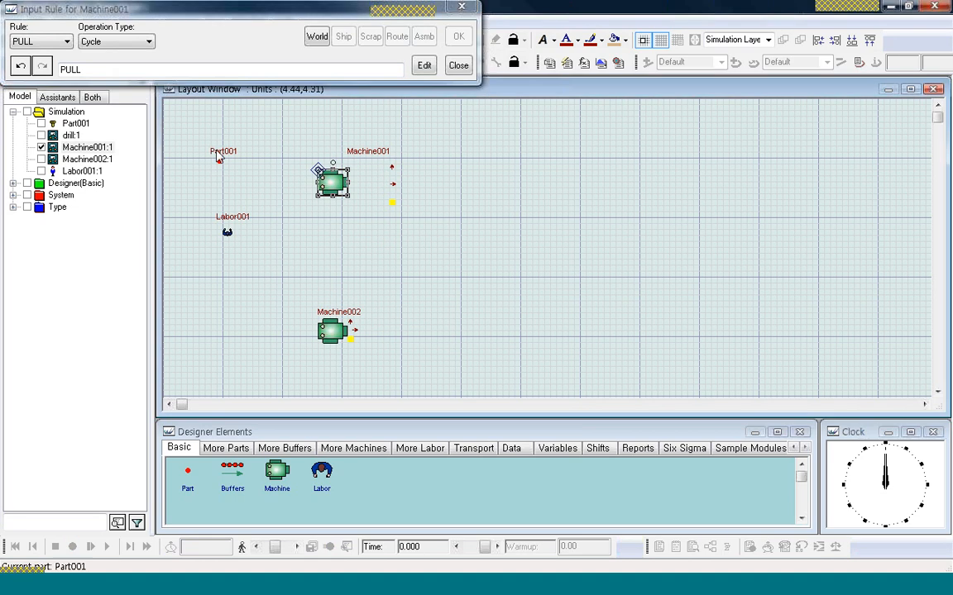
pyautogui.click(316, 38)
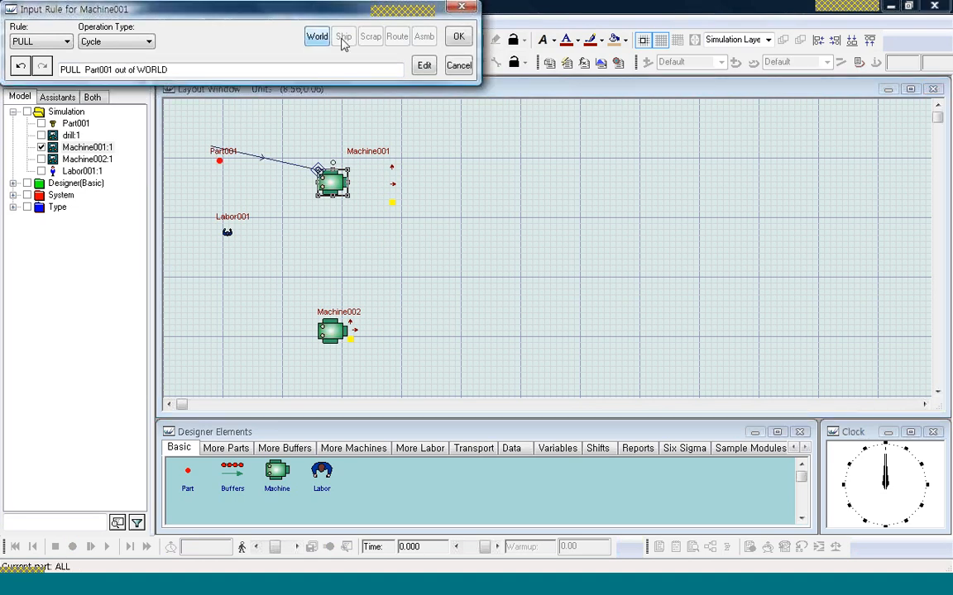
pyautogui.click(459, 36)
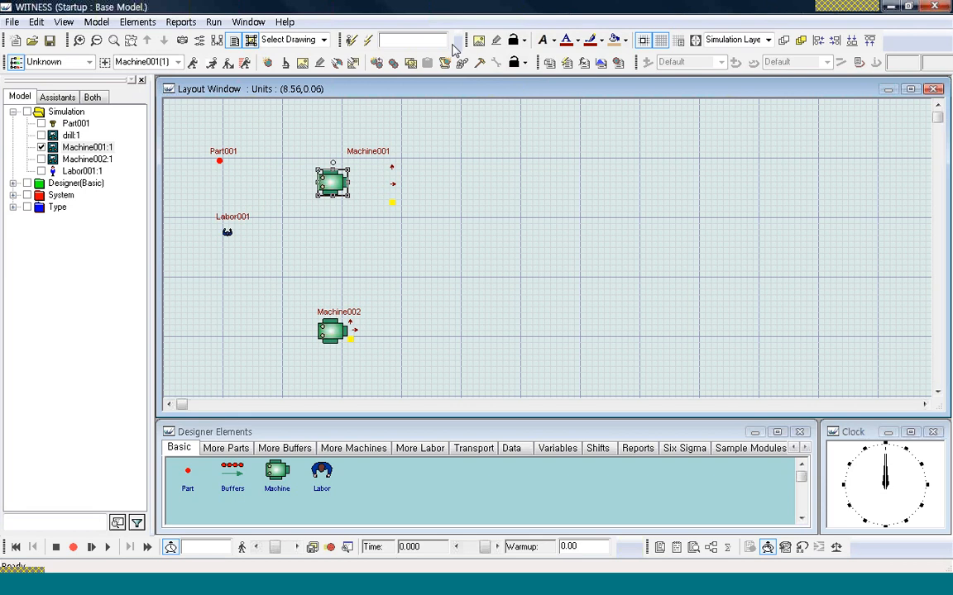
# Set Machine001's output rule to PUSH parts to SHIP.
pyautogui.click(195, 65)
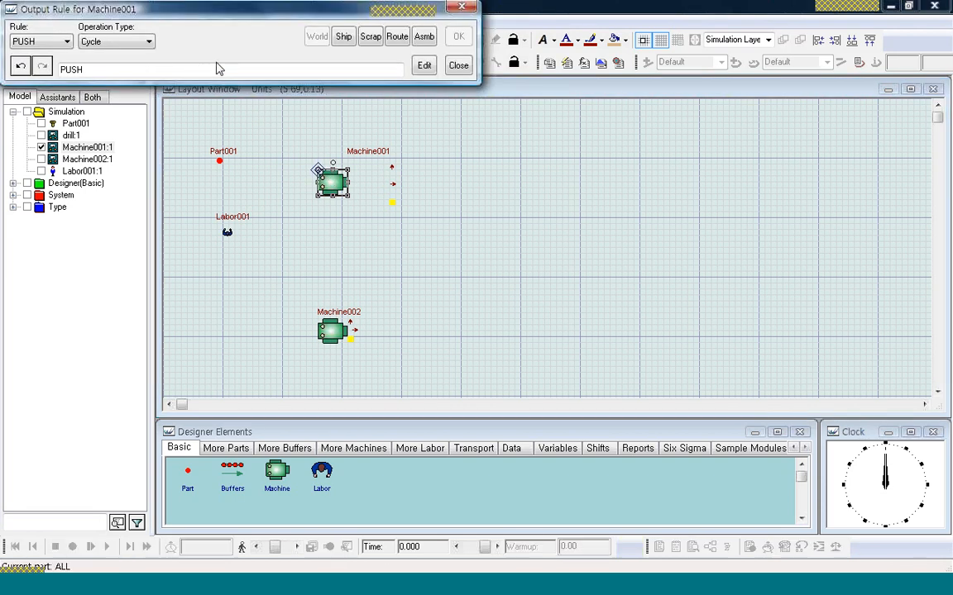
pyautogui.click(344, 37)
pyautogui.click(458, 36)
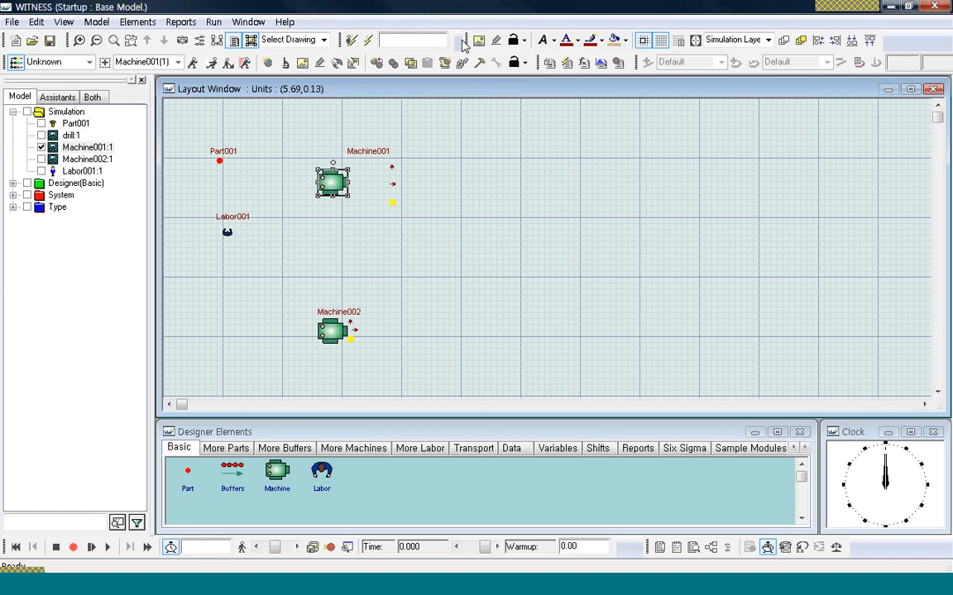
# Display the element flow lines in the layout and clear the selection.
pyautogui.click(64, 21)
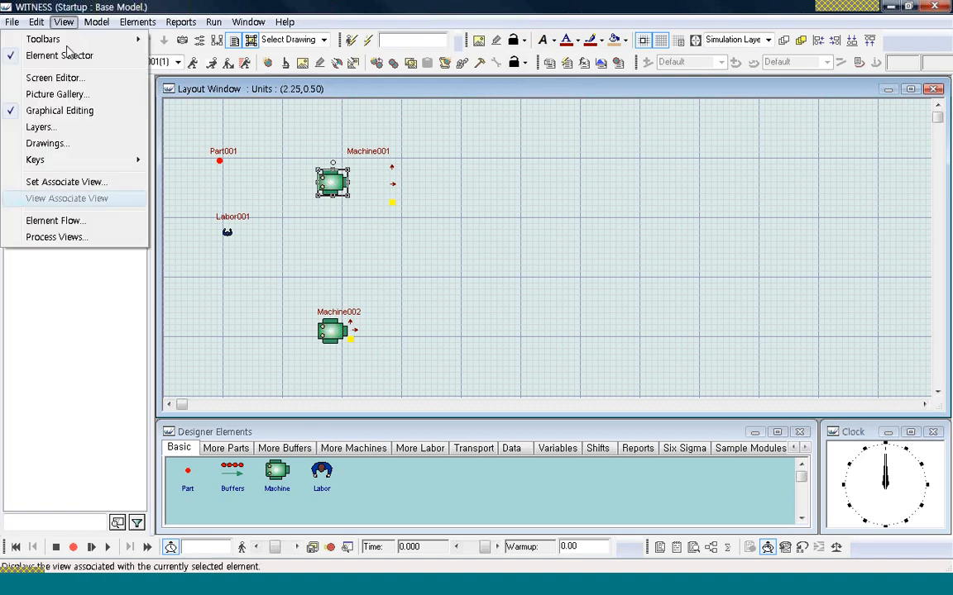
pyautogui.click(55, 220)
pyautogui.click(595, 265)
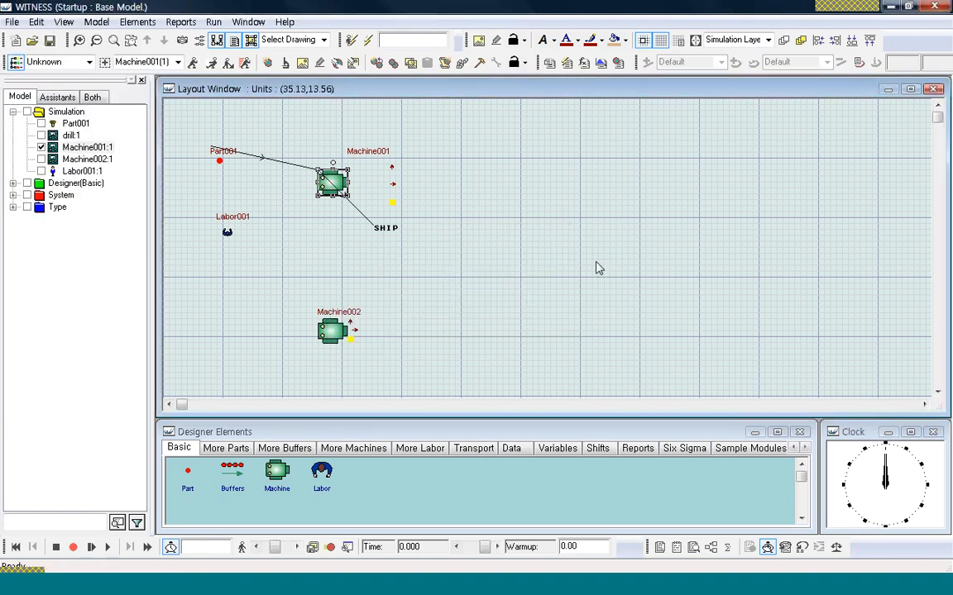
pyautogui.click(598, 268)
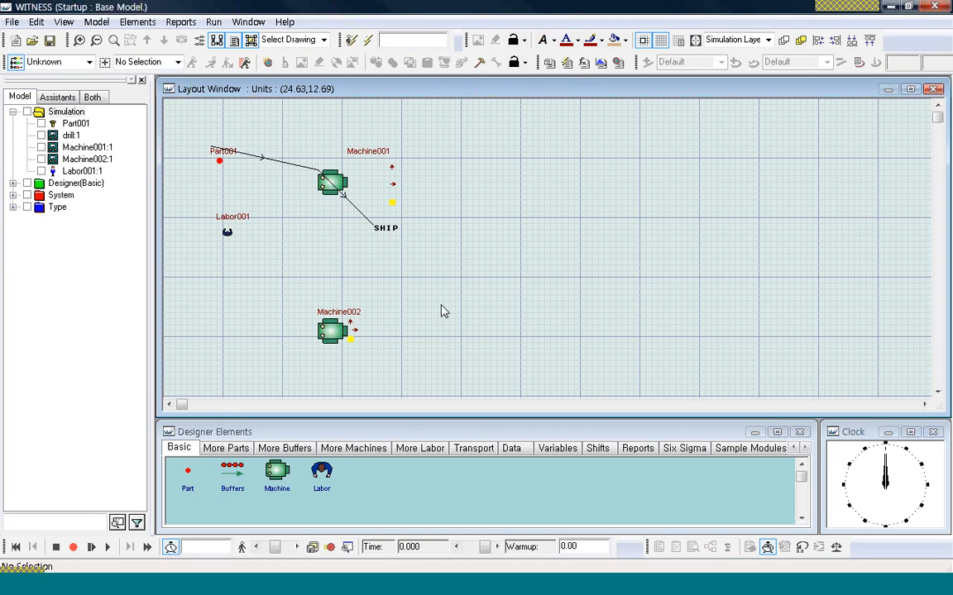
# Set Machine001's cycle labor rule to Labor001 with quantity 1, save it, and clear the selection.
pyautogui.click(228, 234)
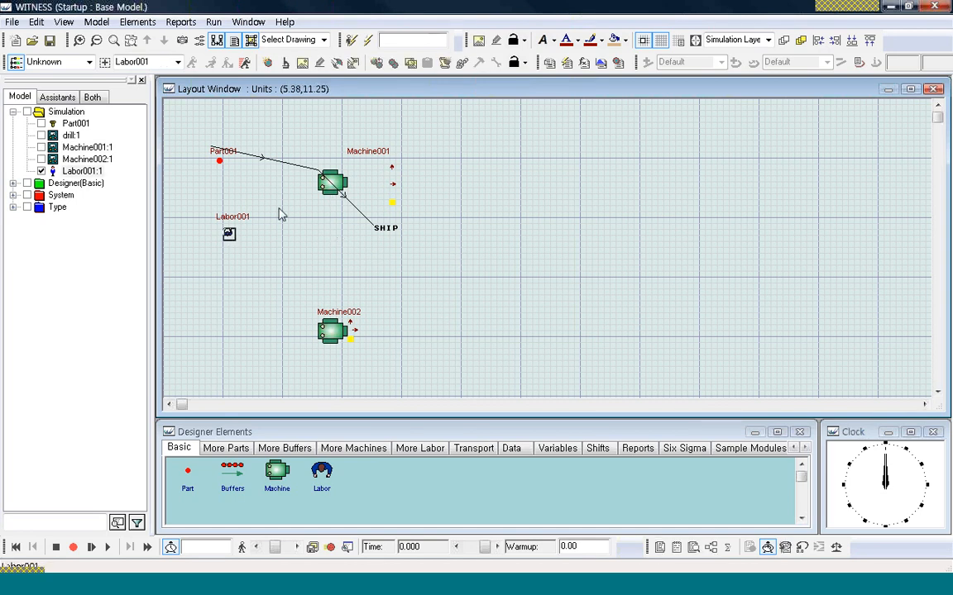
pyautogui.click(333, 183)
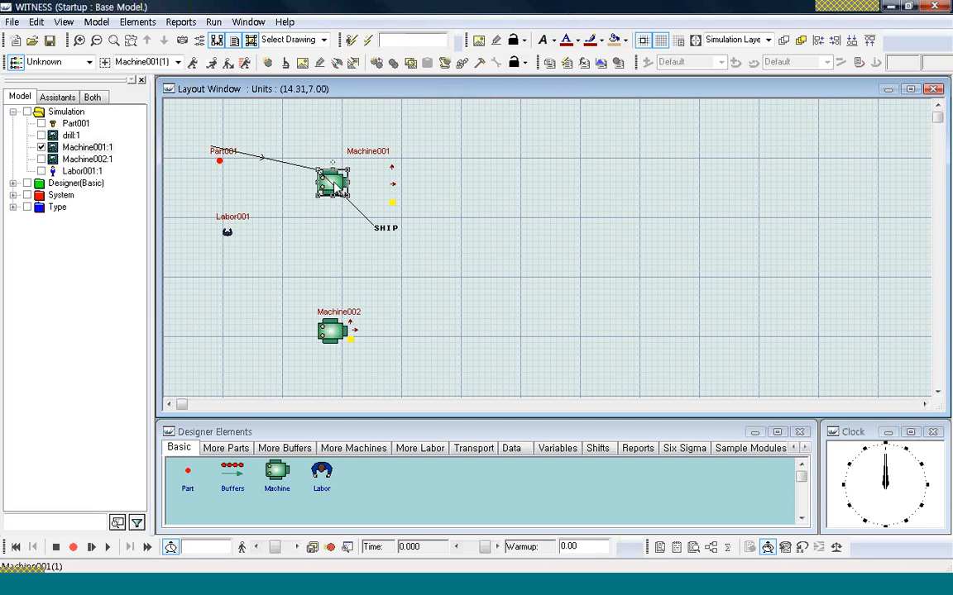
pyautogui.click(228, 63)
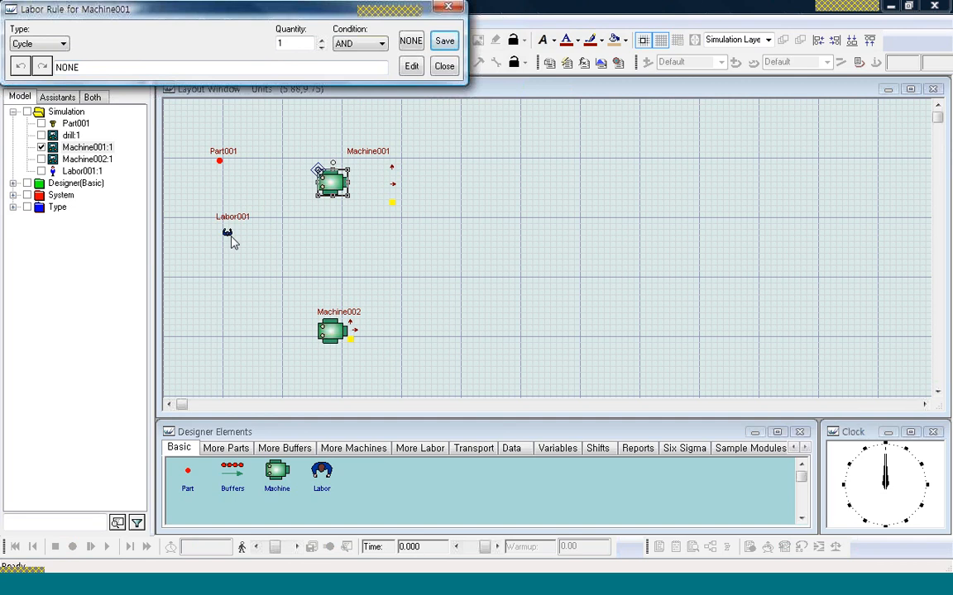
pyautogui.click(228, 233)
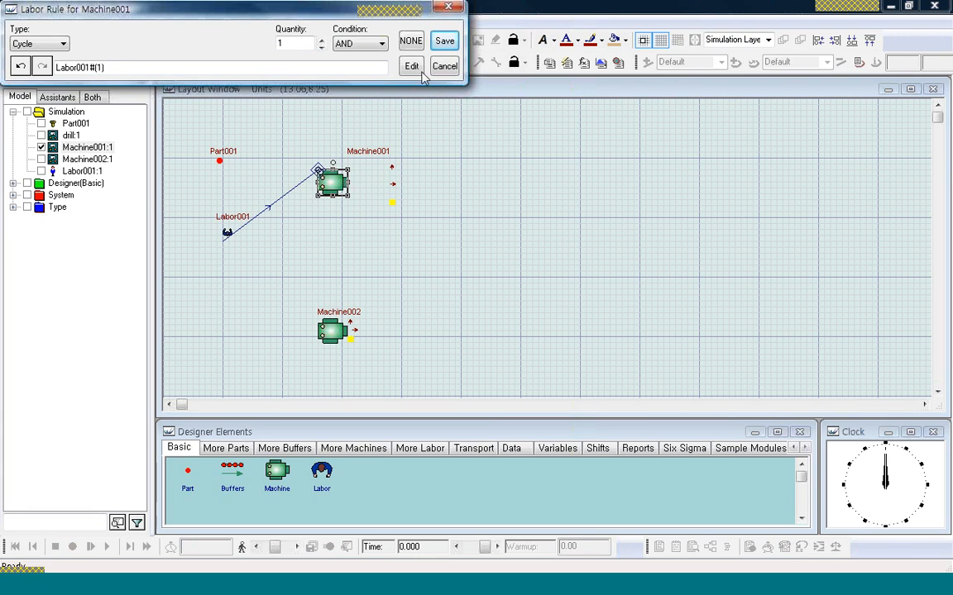
pyautogui.click(445, 42)
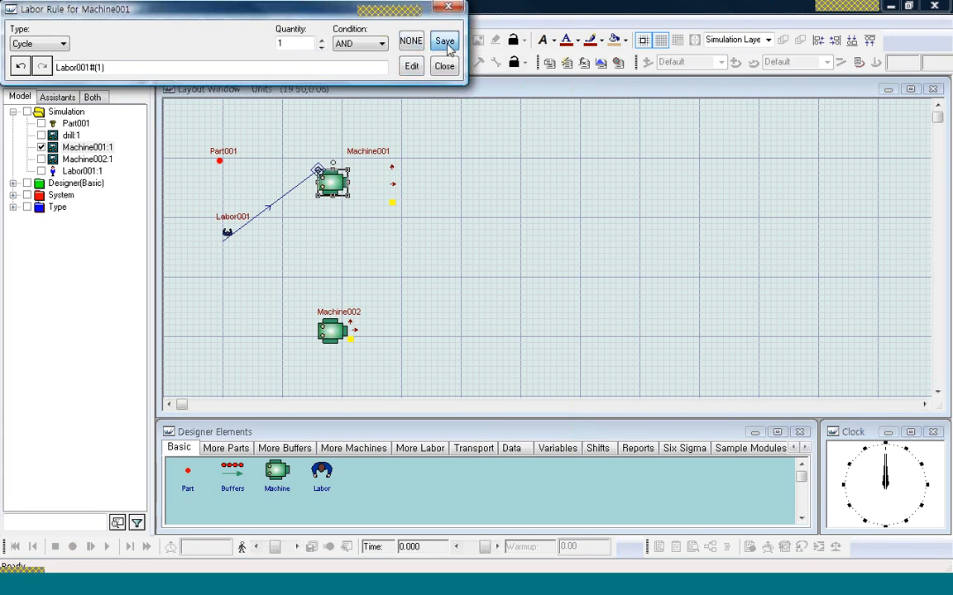
pyautogui.click(444, 66)
pyautogui.click(451, 177)
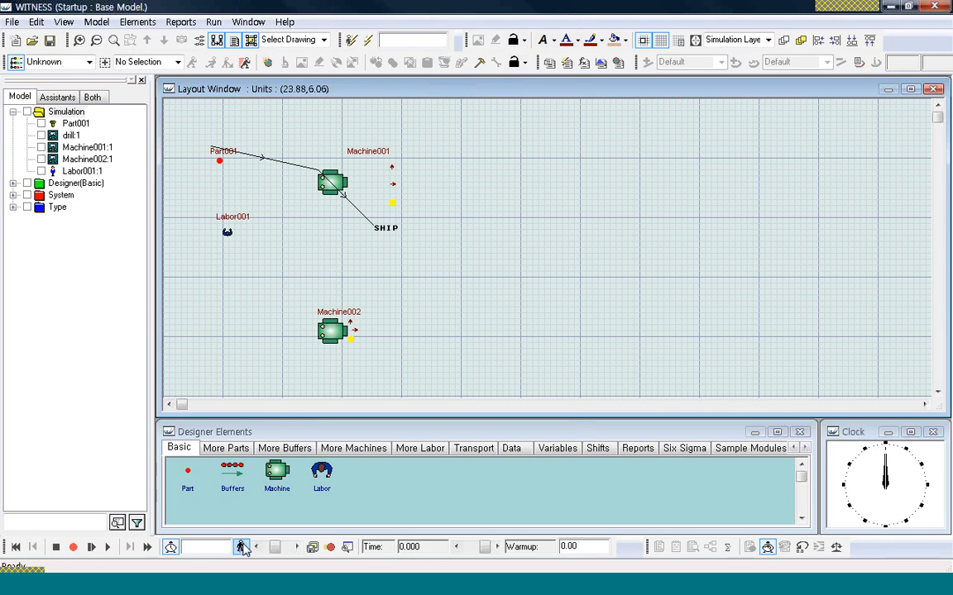
# Run the model in walk mode, accepting 1.0 as the undefined cycle time.
pyautogui.click(108, 548)
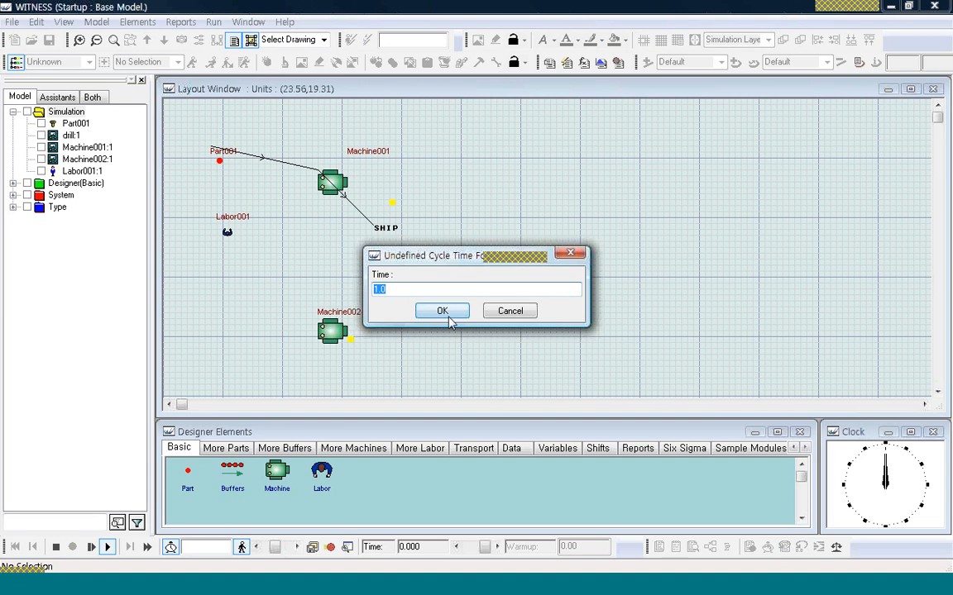
pyautogui.click(442, 310)
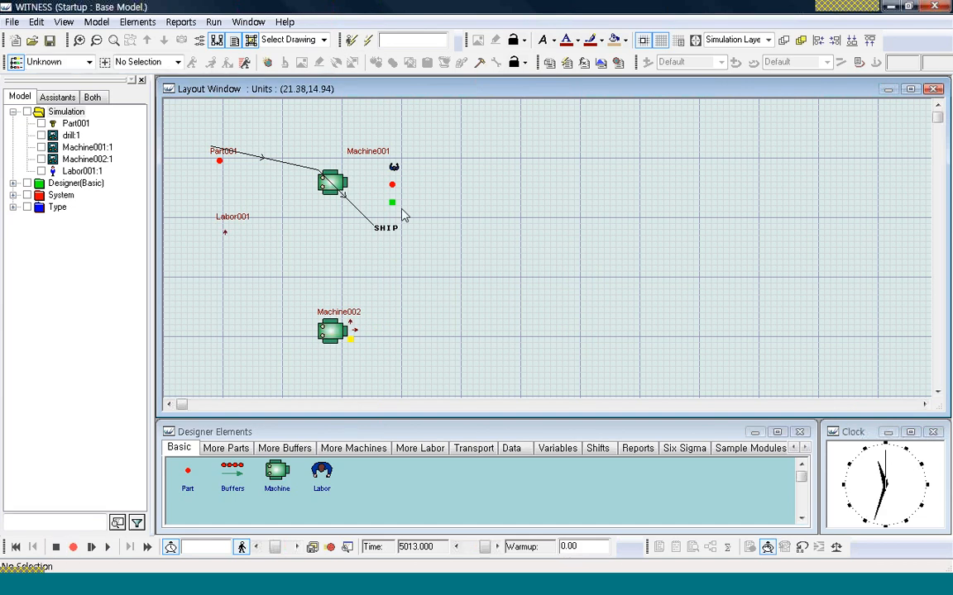
# Examine Machine001's labor queue, part queue and status square individually after the simulation run.
pyautogui.click(395, 168)
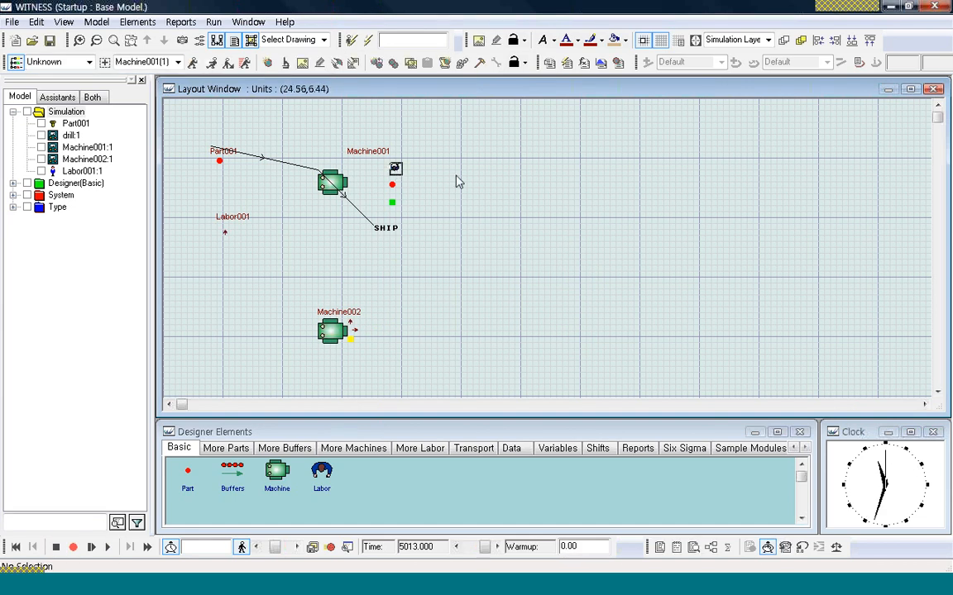
pyautogui.click(393, 187)
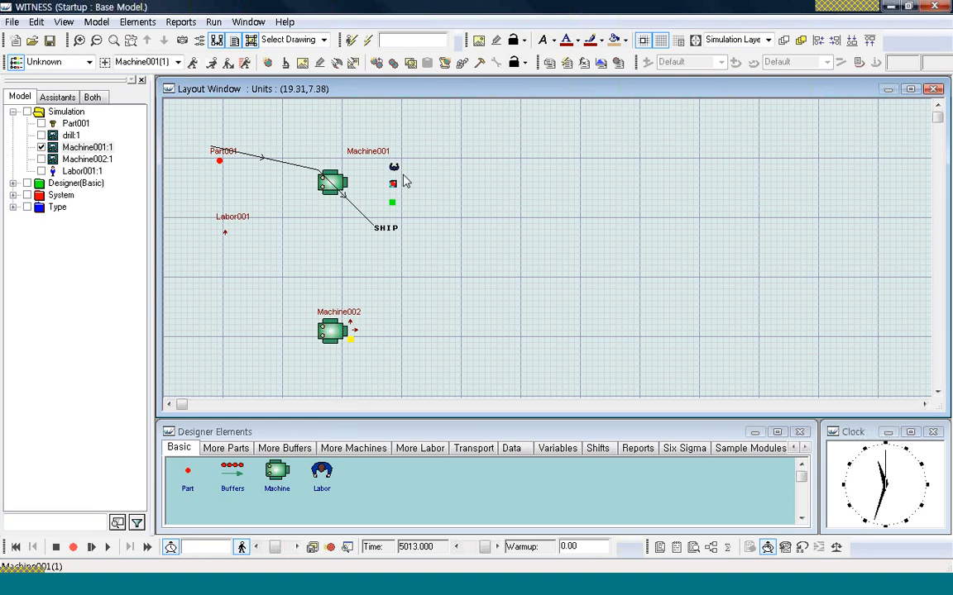
pyautogui.click(392, 201)
pyautogui.click(420, 226)
pyautogui.click(394, 206)
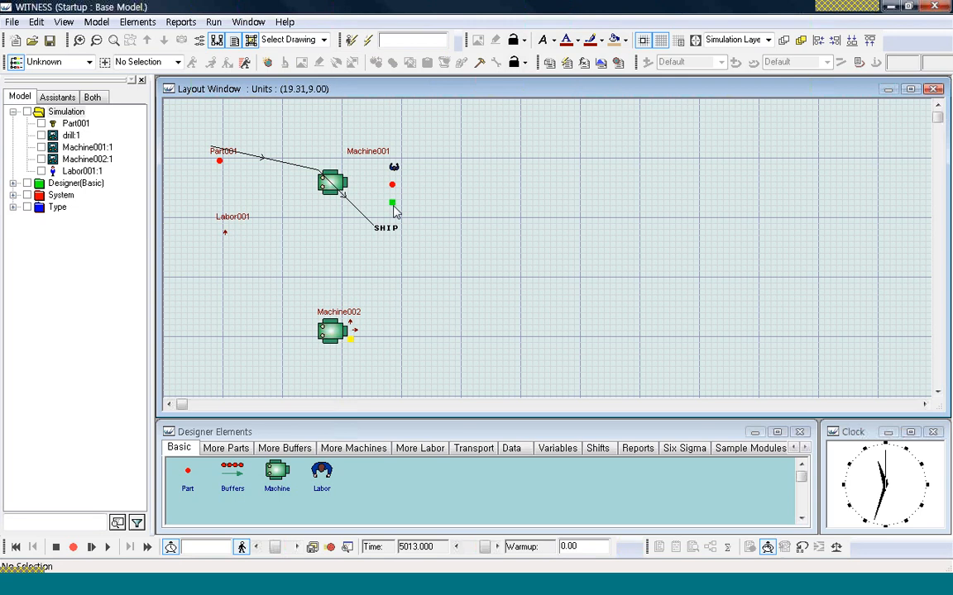
pyautogui.click(393, 205)
pyautogui.click(395, 212)
pyautogui.click(393, 207)
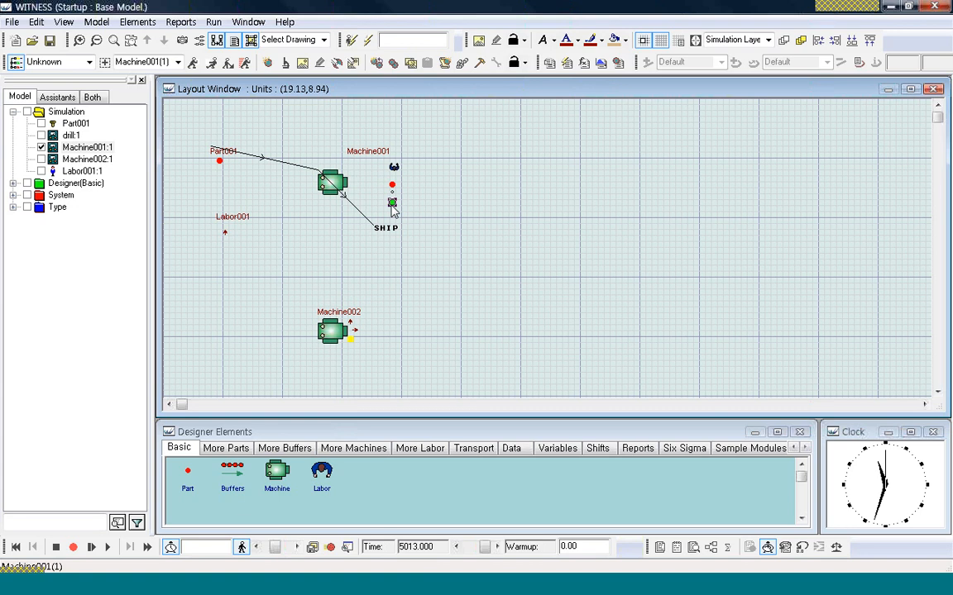
pyautogui.click(449, 220)
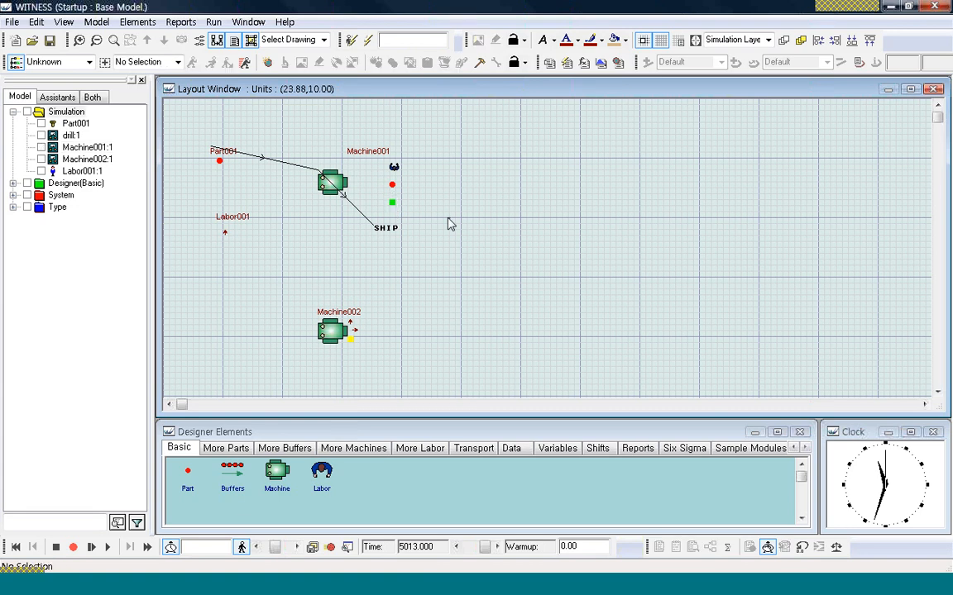
# Draw a Machine states key with the default display settings in the empty layout area near the upper right of the grid.
pyautogui.click(62, 27)
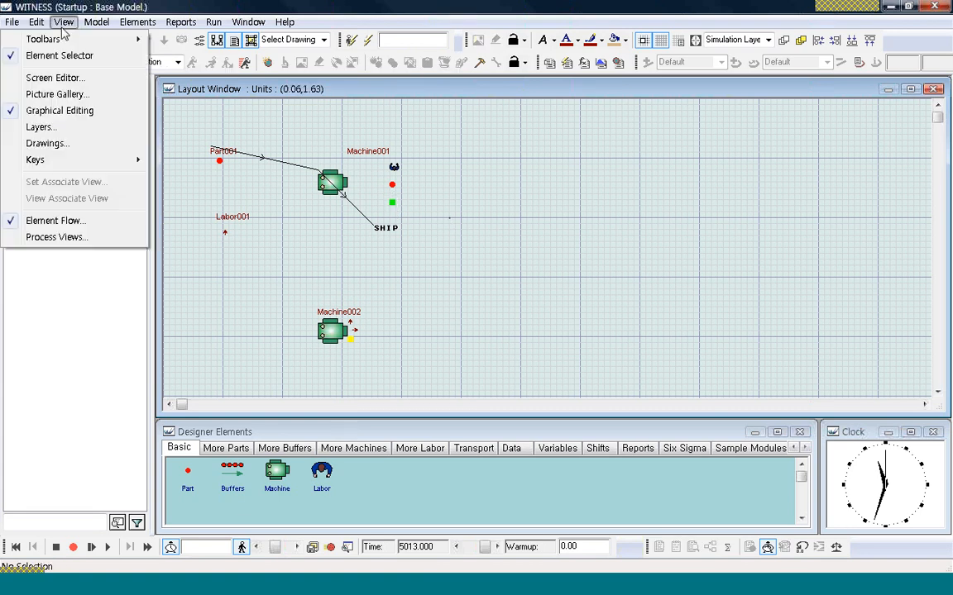
pyautogui.moveTo(64, 165)
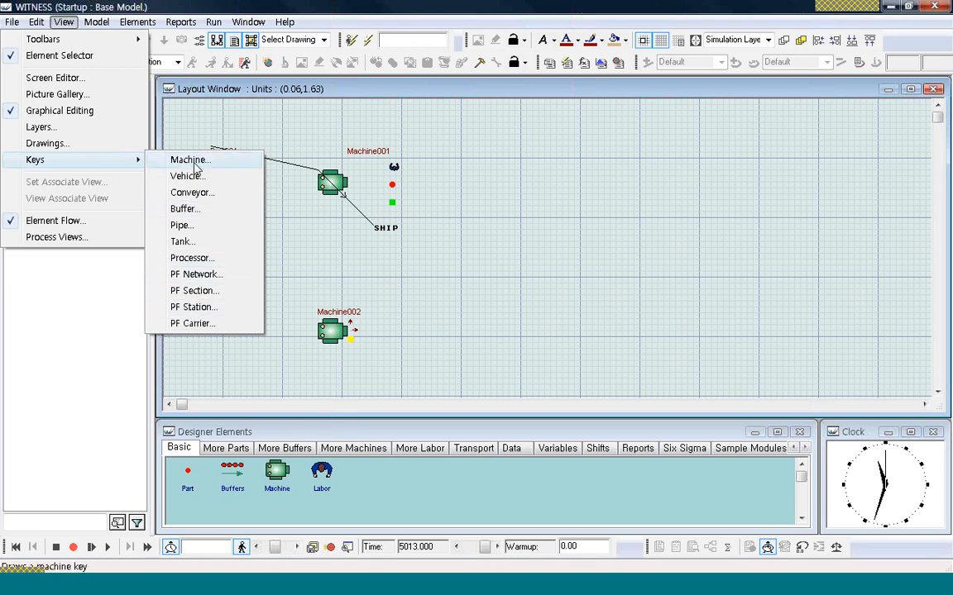
pyautogui.click(197, 167)
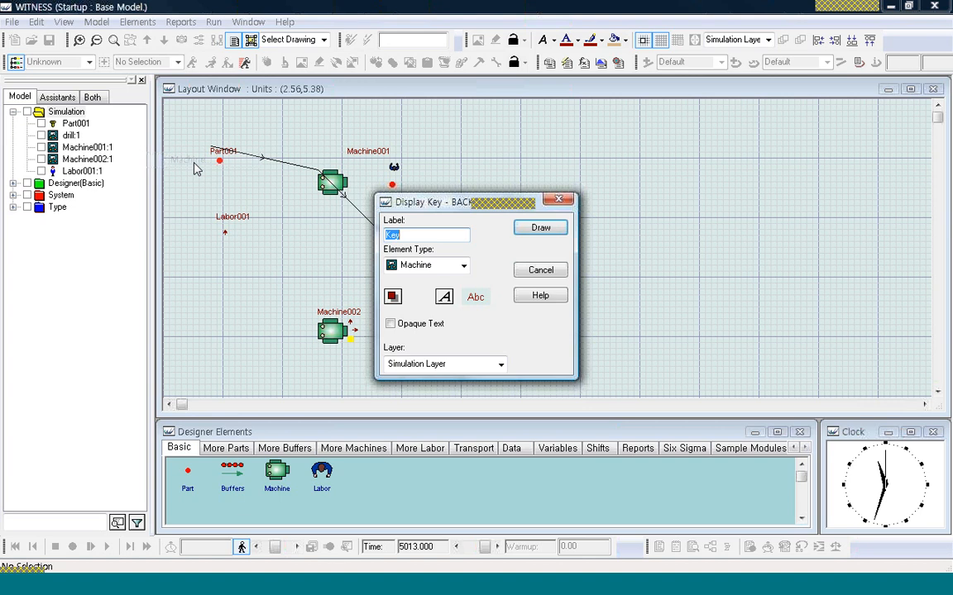
pyautogui.click(540, 228)
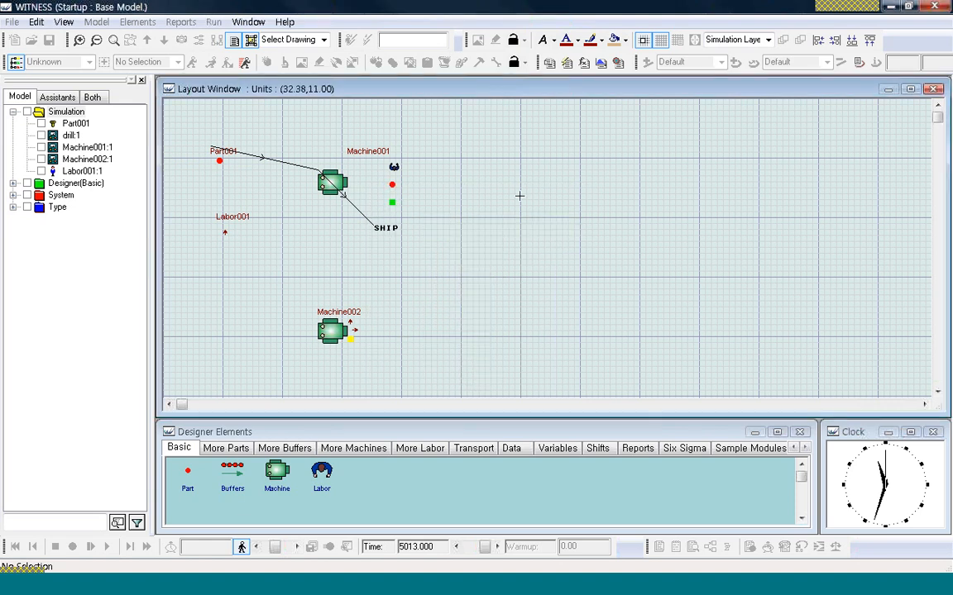
pyautogui.click(636, 122)
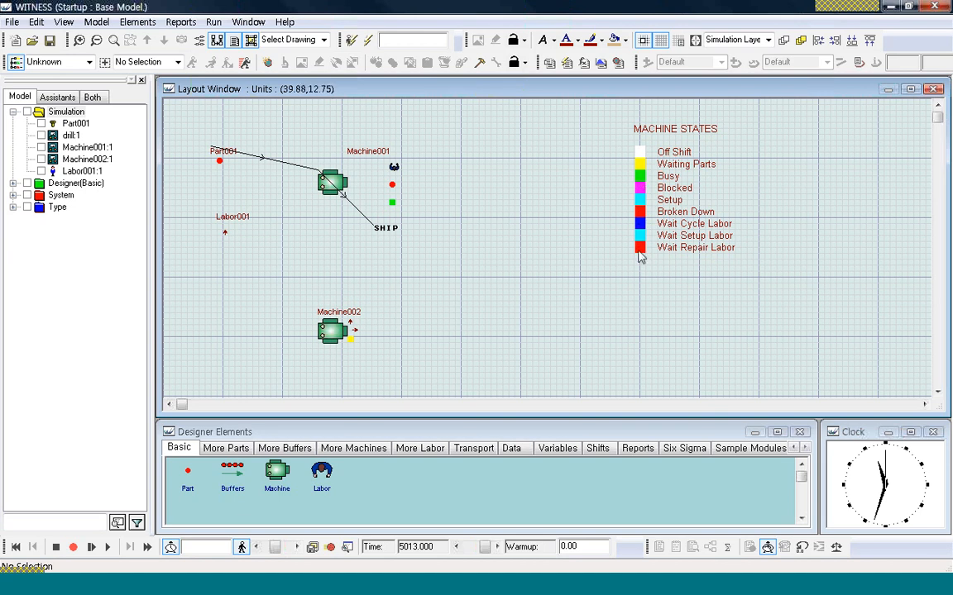
# Compare Machine001's status square with the states key, and examine its icon, labor queue and part queue individually.
pyautogui.click(394, 207)
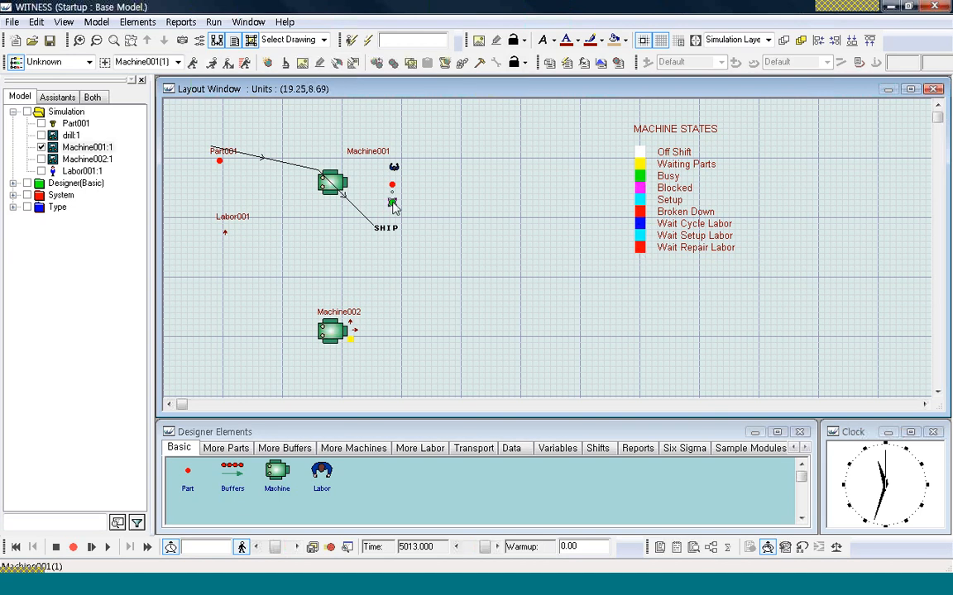
pyautogui.click(465, 230)
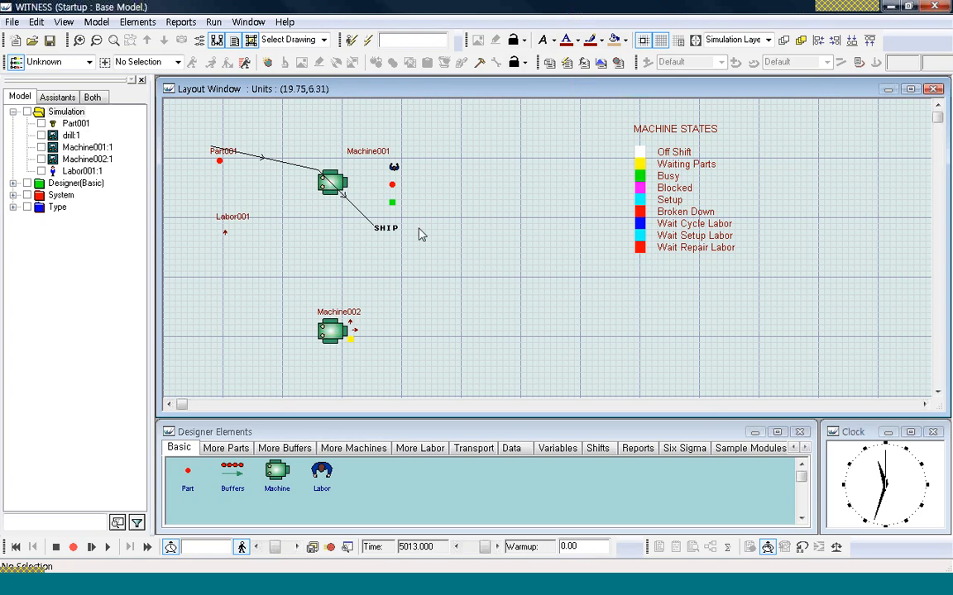
pyautogui.click(329, 187)
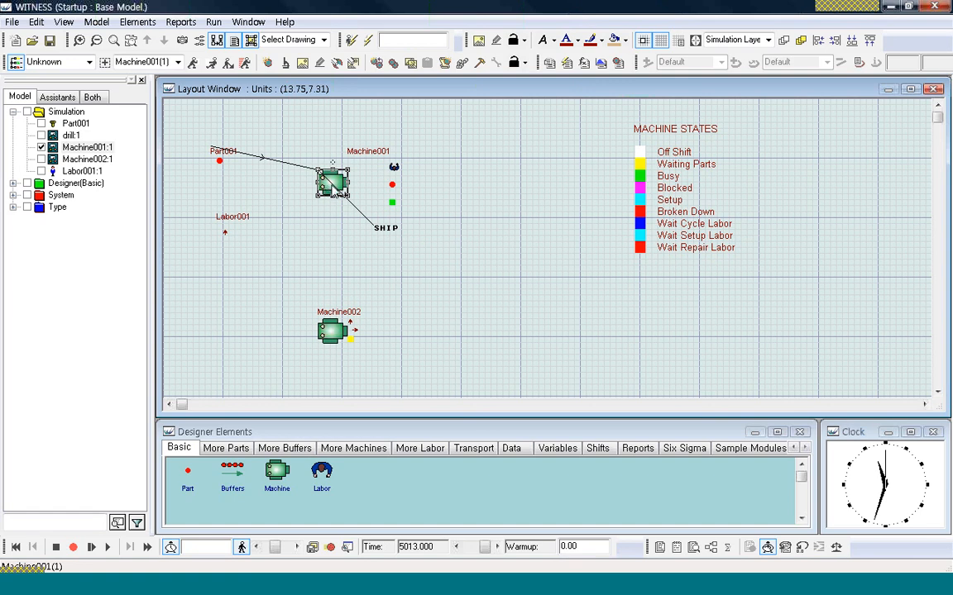
pyautogui.click(395, 169)
pyautogui.click(395, 169)
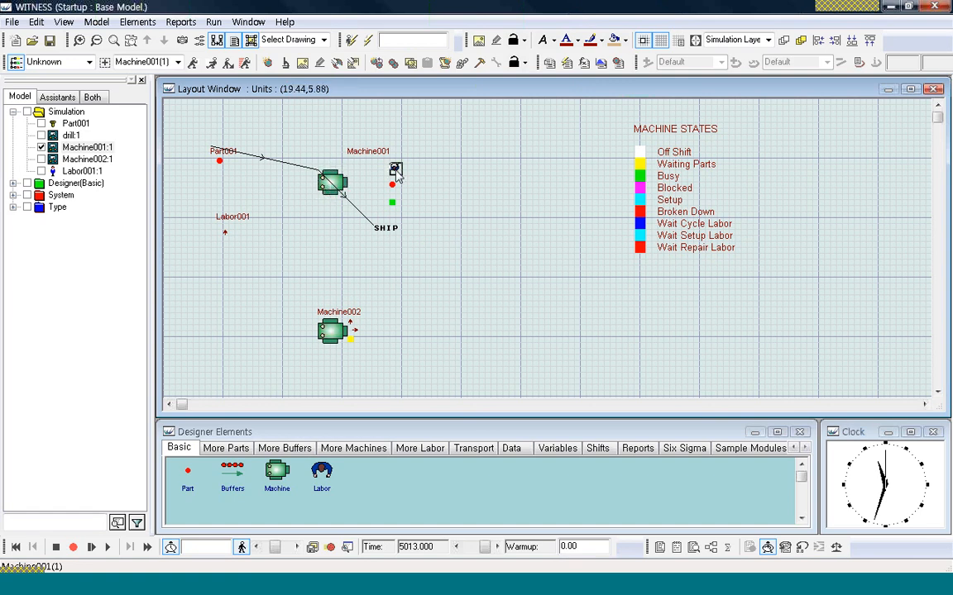
pyautogui.click(393, 187)
pyautogui.click(392, 203)
pyautogui.click(446, 220)
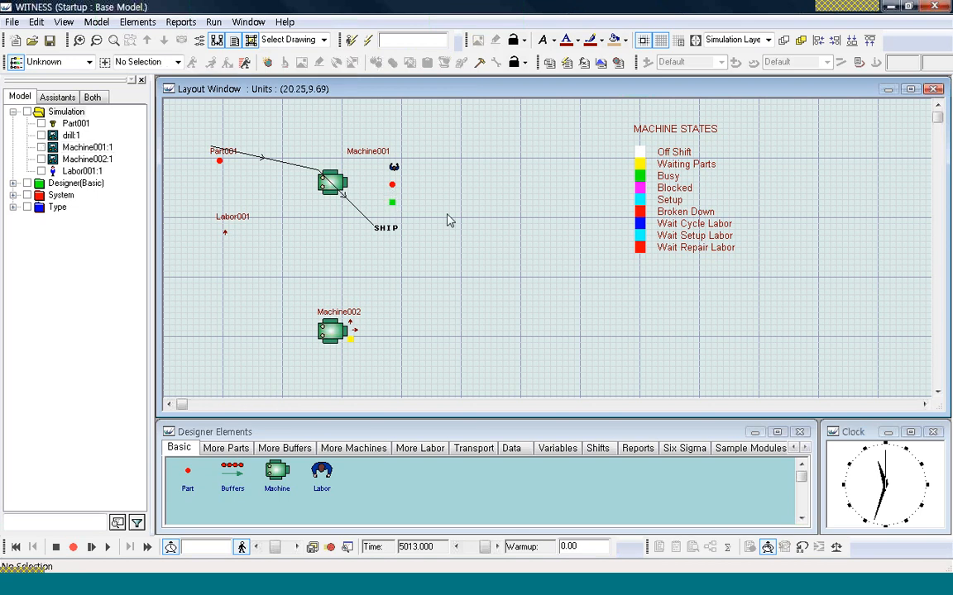
# Stop the simulation run and review Machine001's existing display items available for updating.
pyautogui.click(57, 554)
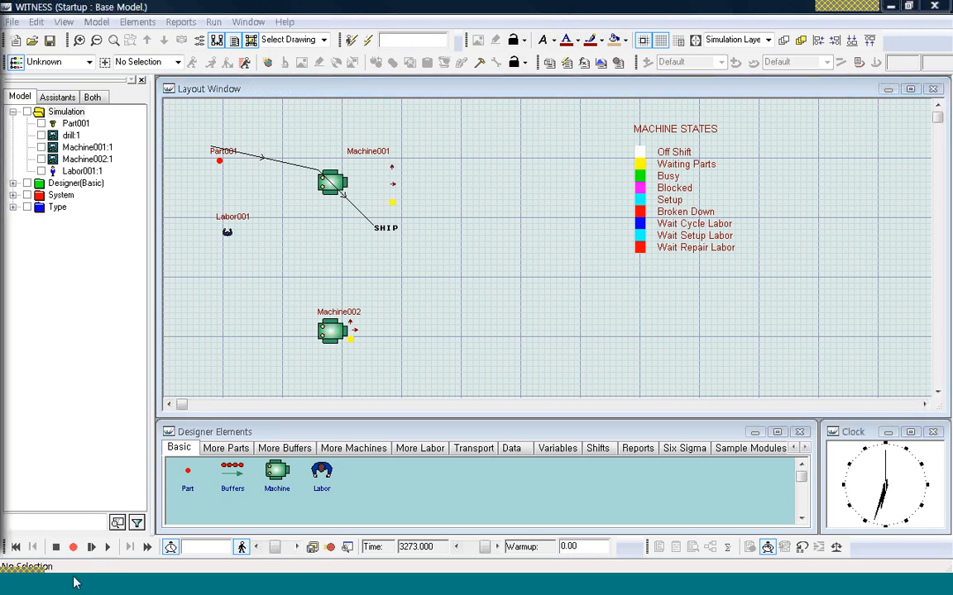
pyautogui.rightClick(339, 192)
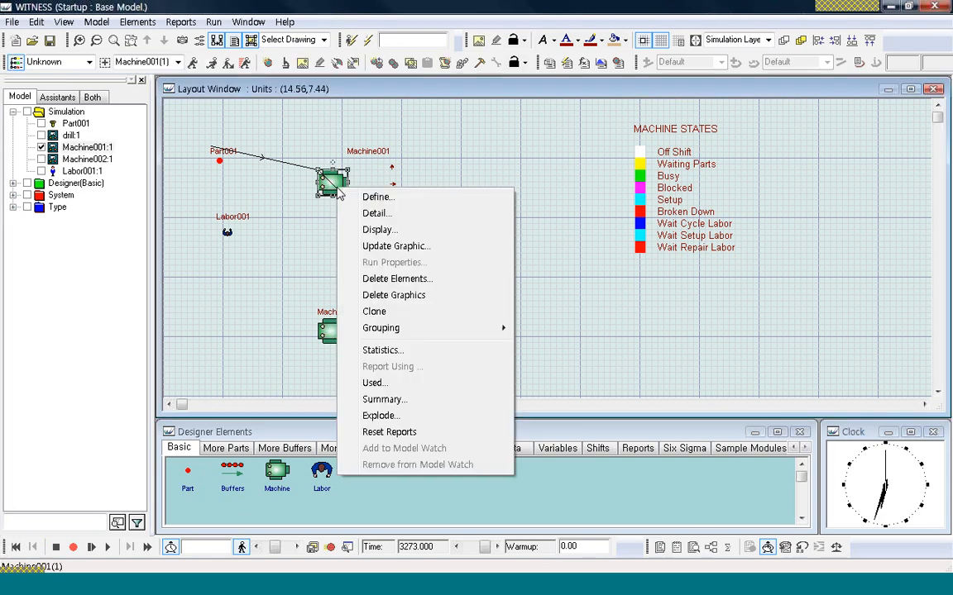
pyautogui.click(382, 231)
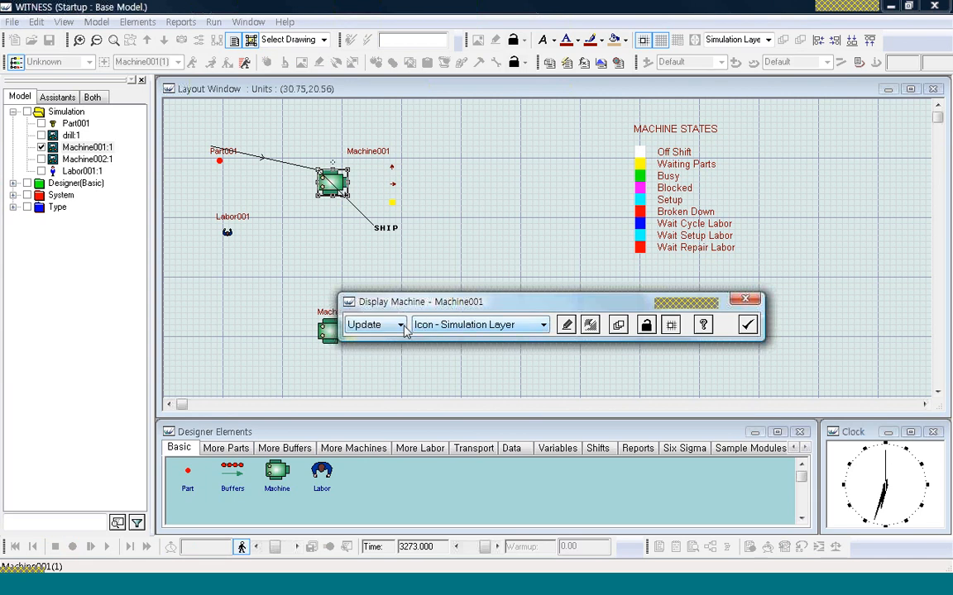
pyautogui.click(543, 325)
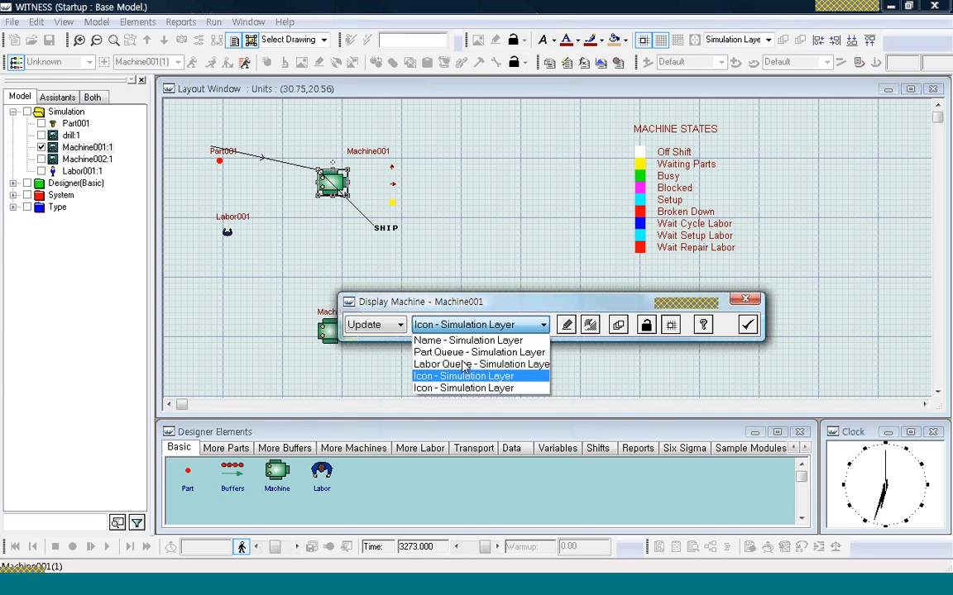
pyautogui.click(401, 325)
pyautogui.click(400, 325)
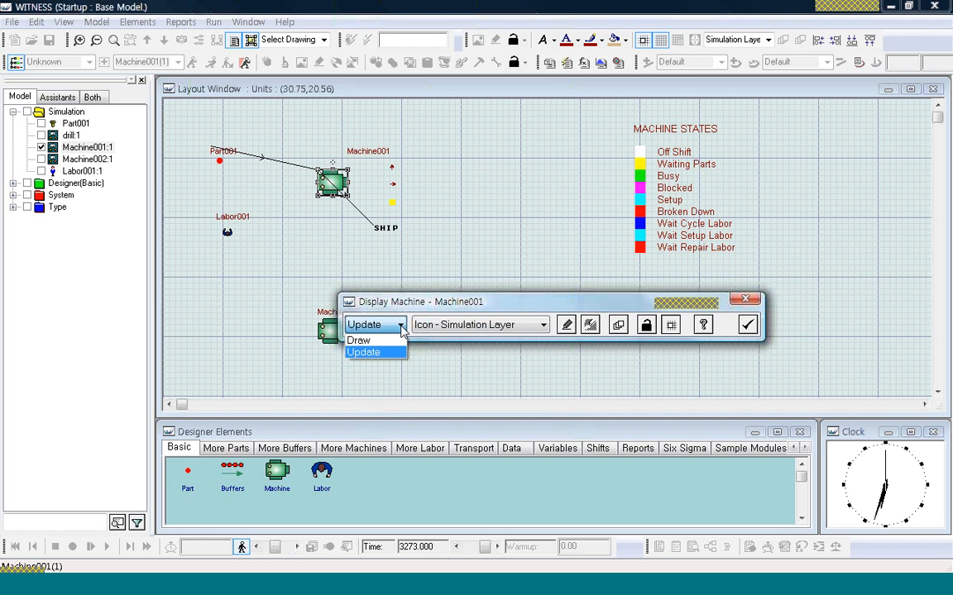
# Review Machine001's drawable display items and the Name item's drawing options, leaving without drawing anything.
pyautogui.click(358, 340)
pyautogui.click(543, 325)
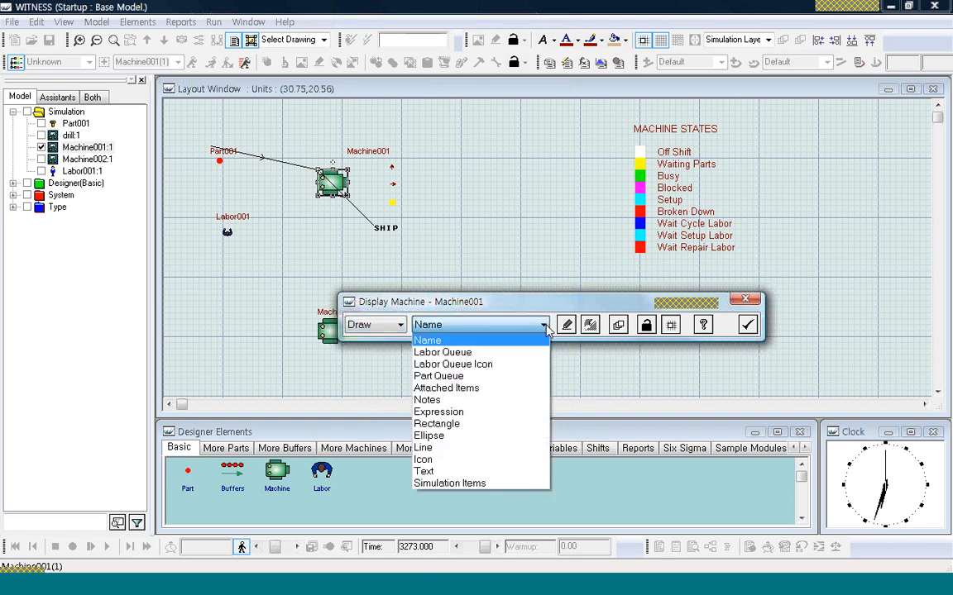
pyautogui.click(497, 344)
pyautogui.click(567, 325)
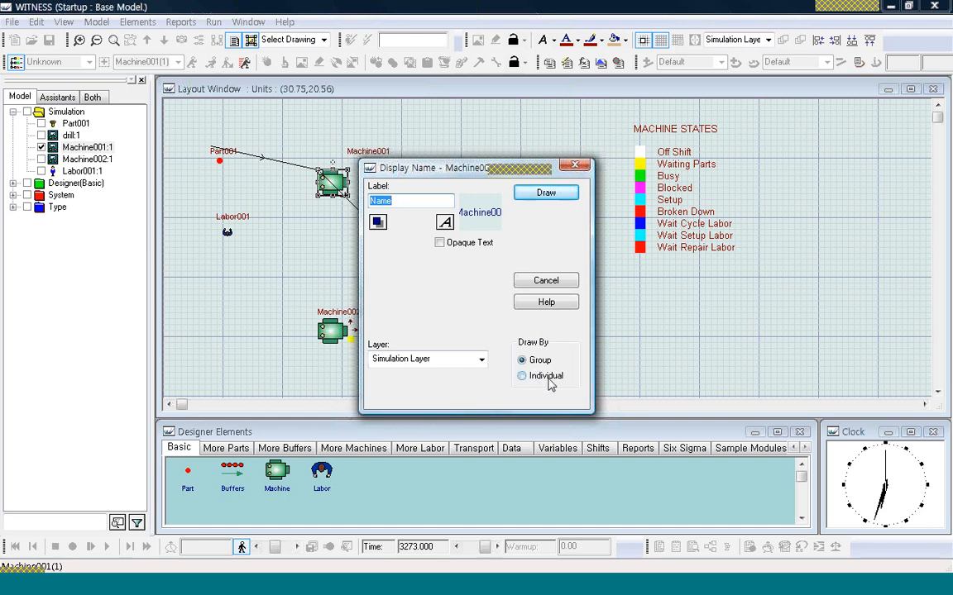
pyautogui.click(546, 281)
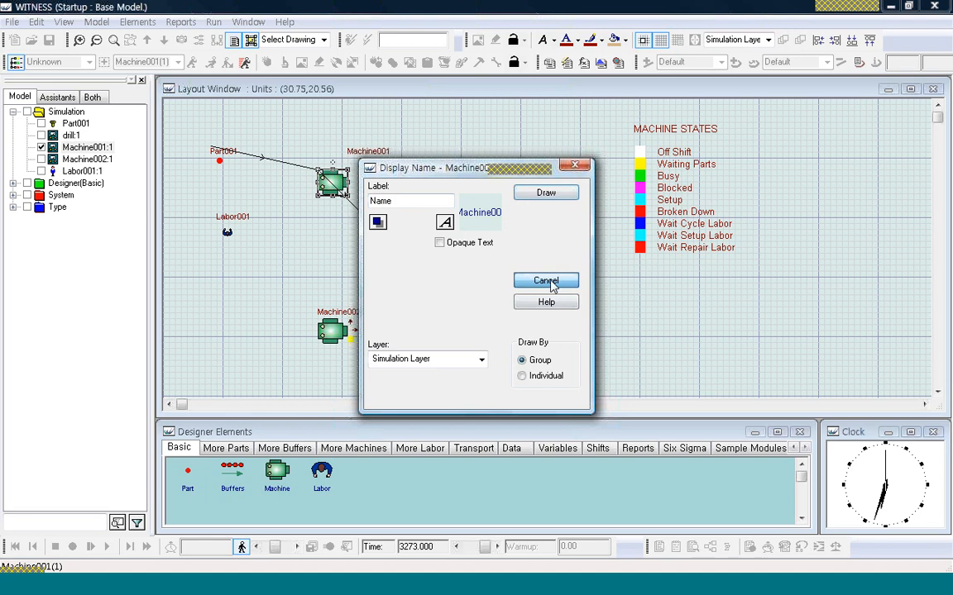
pyautogui.click(748, 325)
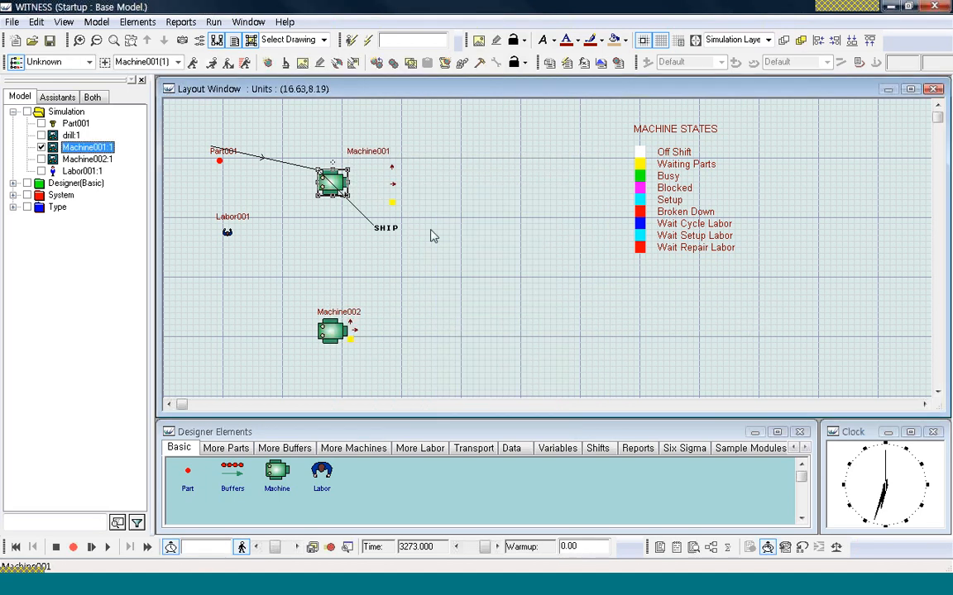
# Set Machine001's quantity to 3 in its detail settings.
pyautogui.click(334, 189)
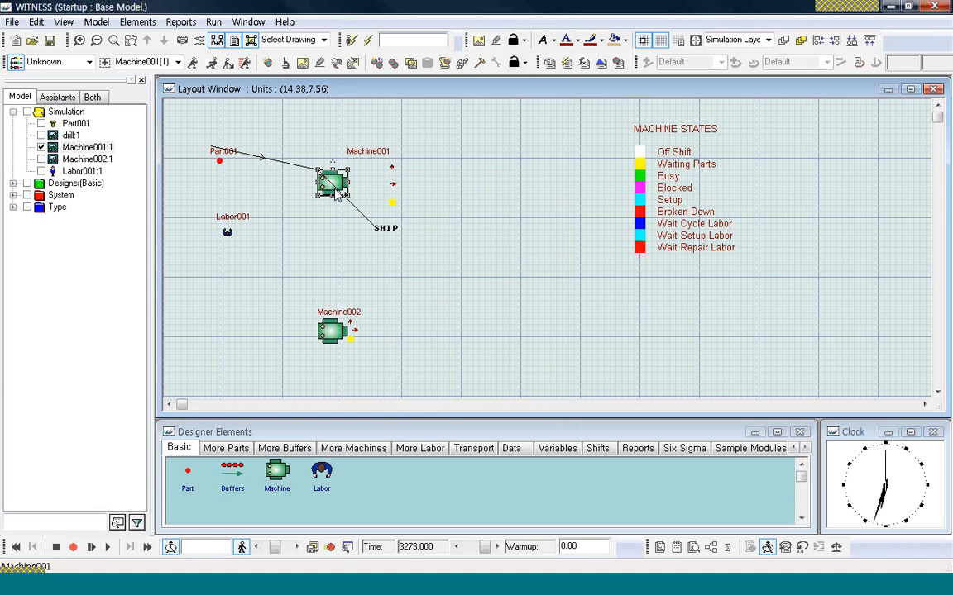
pyautogui.doubleClick(335, 190)
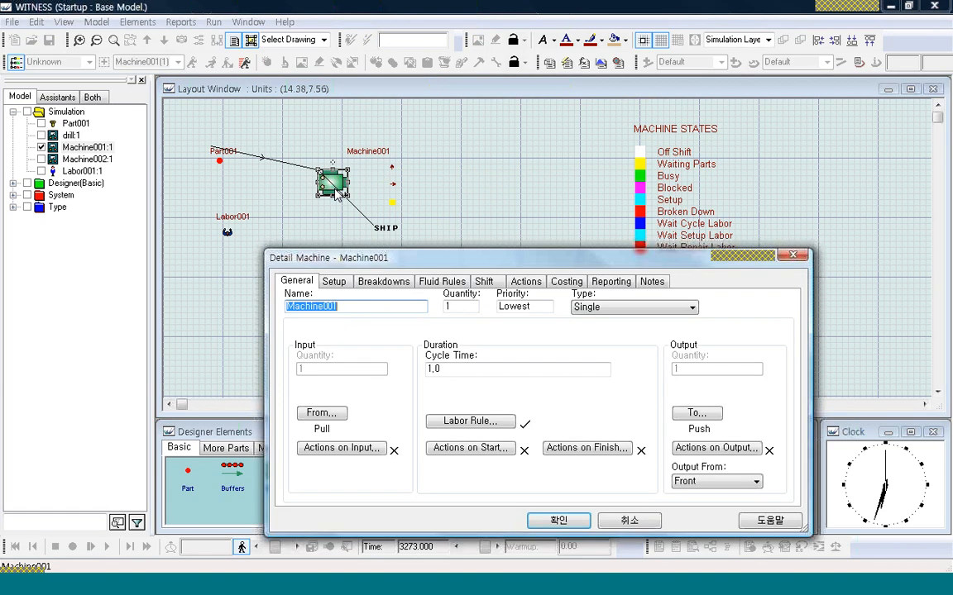
pyautogui.click(446, 306)
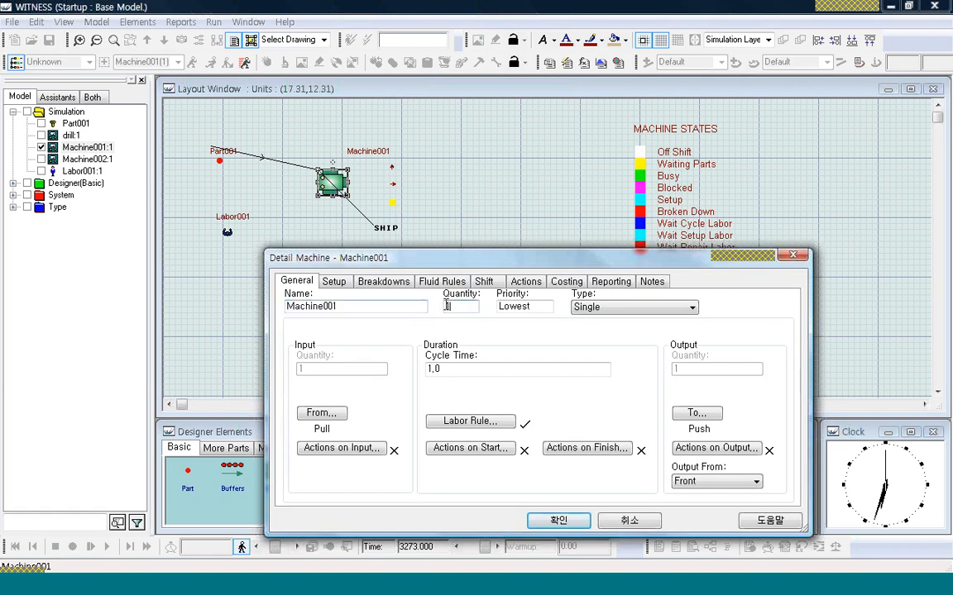
pyautogui.doubleClick(446, 306)
pyautogui.write('3')
pyautogui.click(557, 521)
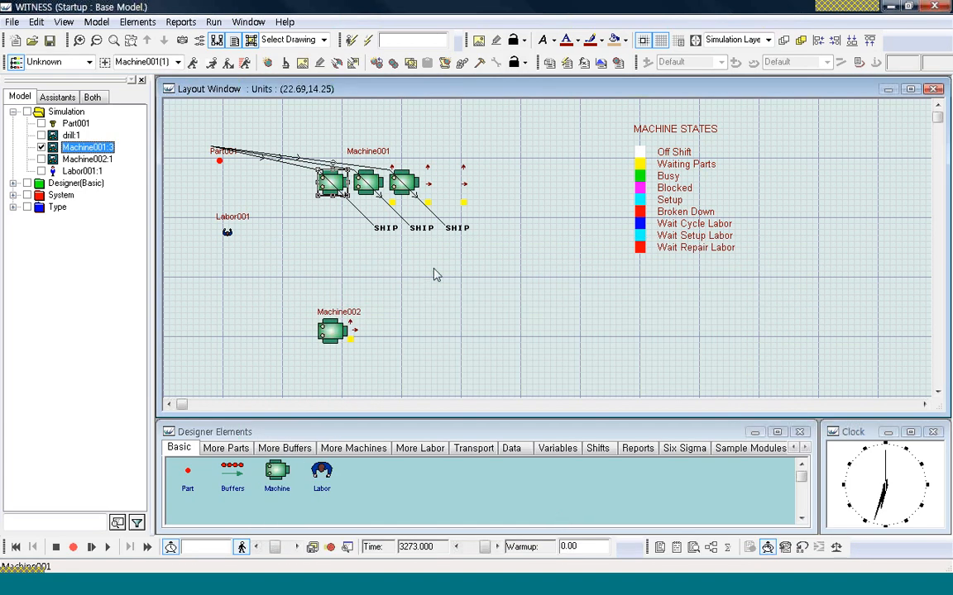
# Set graphics locking to Individual Lock and stack the second and third Machine001 units vertically below the first.
pyautogui.click(524, 66)
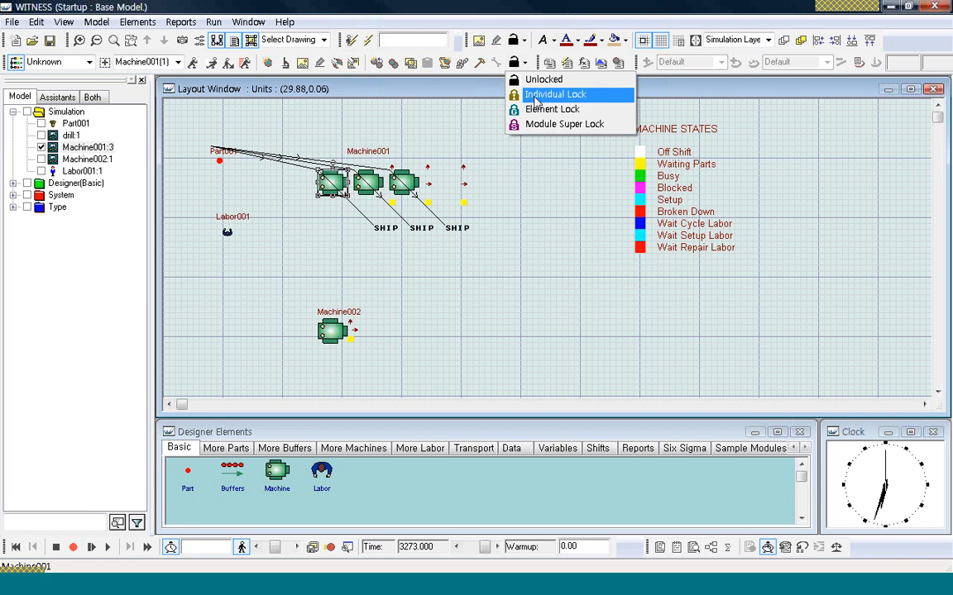
pyautogui.click(535, 96)
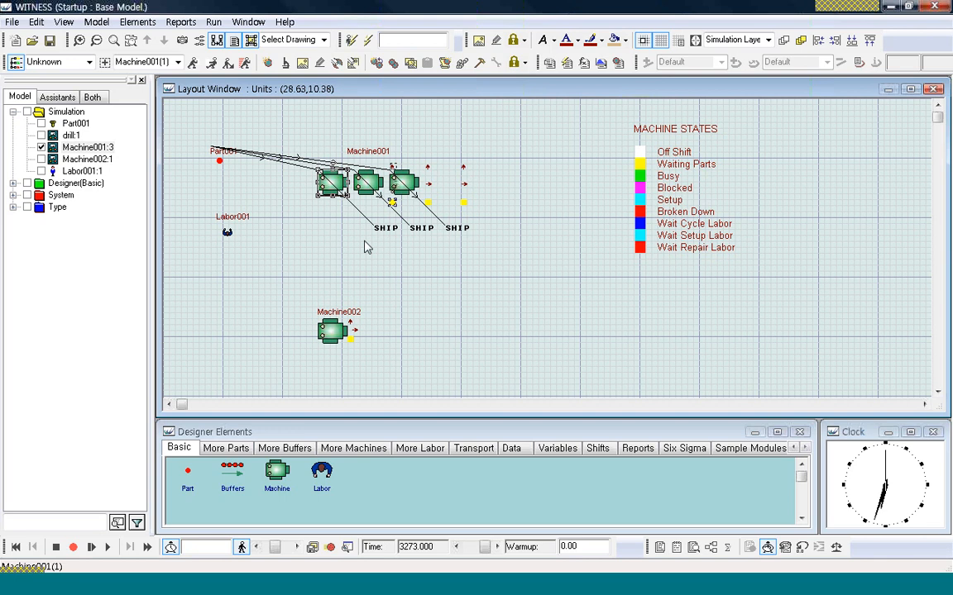
pyautogui.click(372, 185)
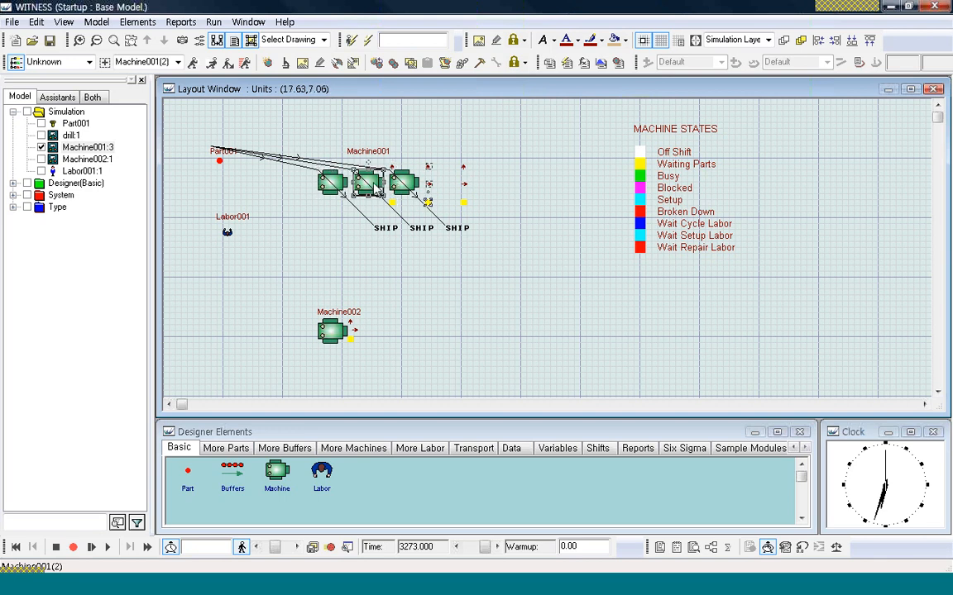
pyautogui.moveTo(374, 189); pyautogui.dragTo(334, 232)
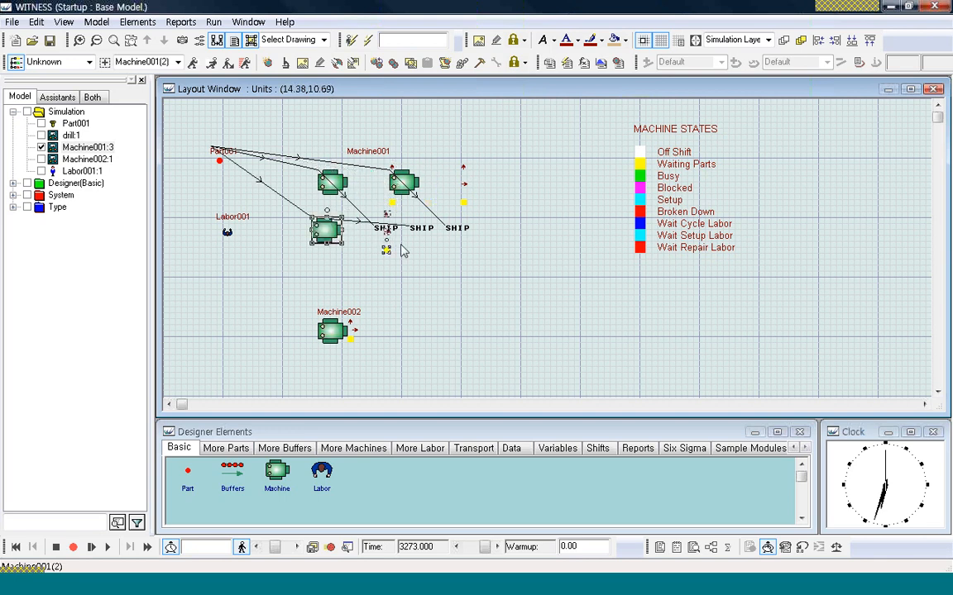
pyautogui.moveTo(387, 260); pyautogui.dragTo(332, 283)
pyautogui.click(401, 333)
# Move Machine002's graphics further down the layout and delete the Machine002 element from the model.
pyautogui.moveTo(258, 296); pyautogui.dragTo(421, 376)
pyautogui.moveTo(346, 333); pyautogui.dragTo(344, 384)
pyautogui.rightClick(336, 374)
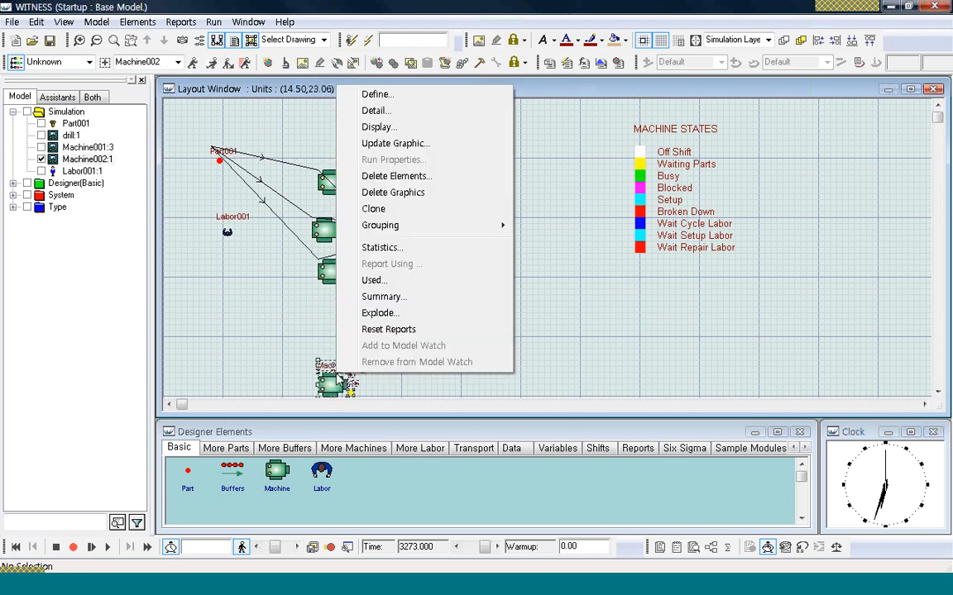
pyautogui.click(442, 177)
pyautogui.click(589, 262)
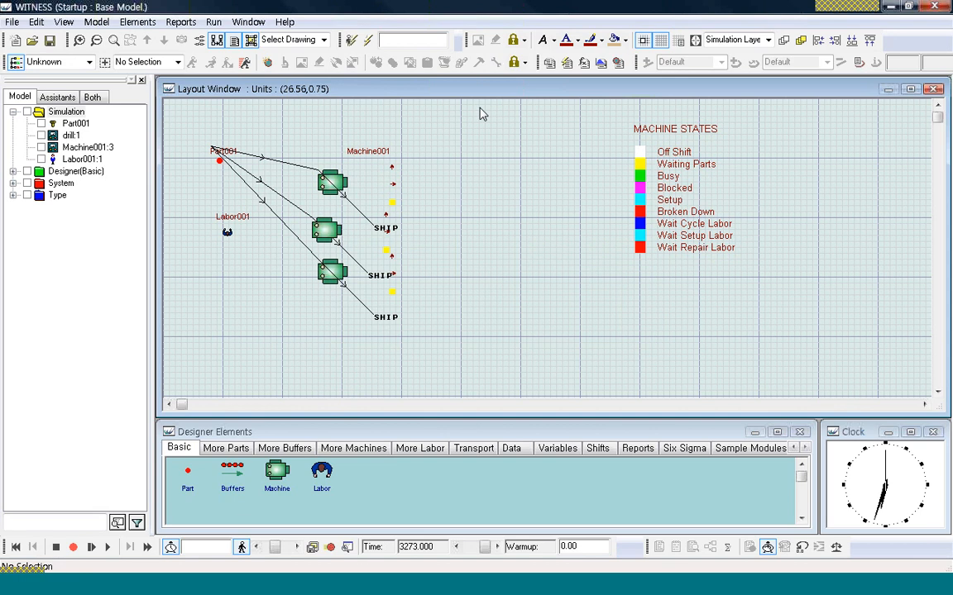
# Unlock the graphics to select the first Machine001 unit's part queue on its own, and restore Individual Lock.
pyautogui.click(523, 40)
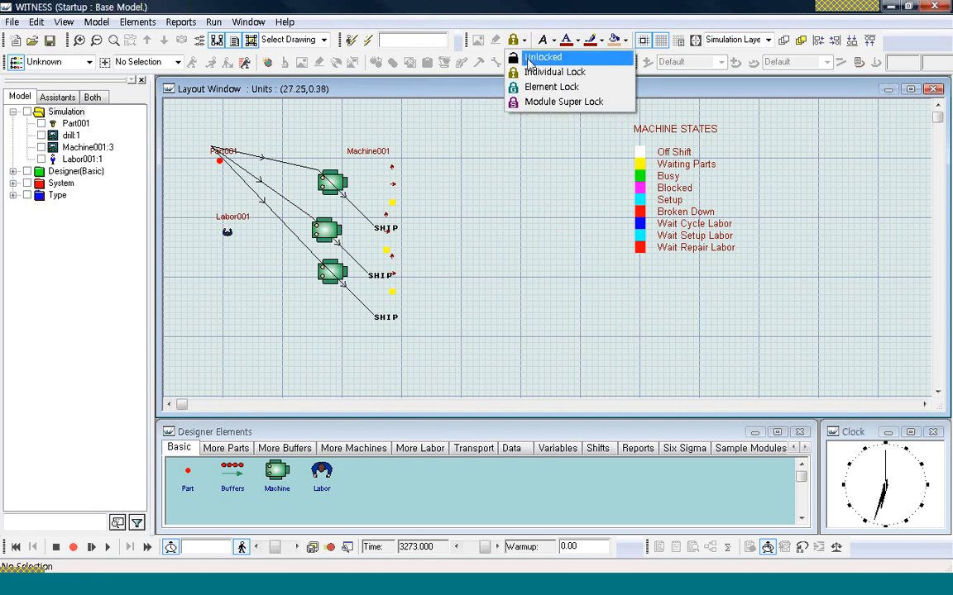
pyautogui.click(519, 59)
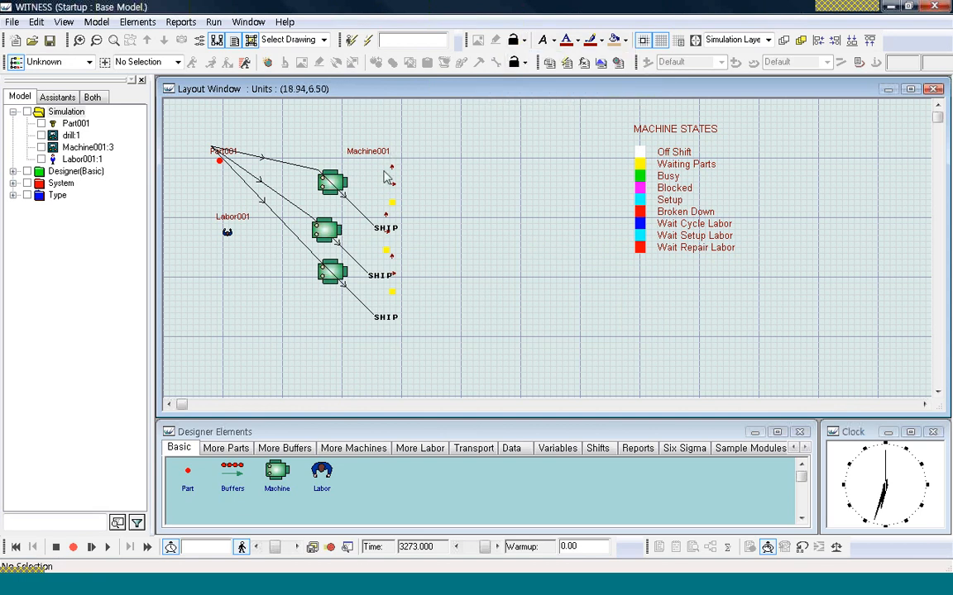
pyautogui.click(393, 184)
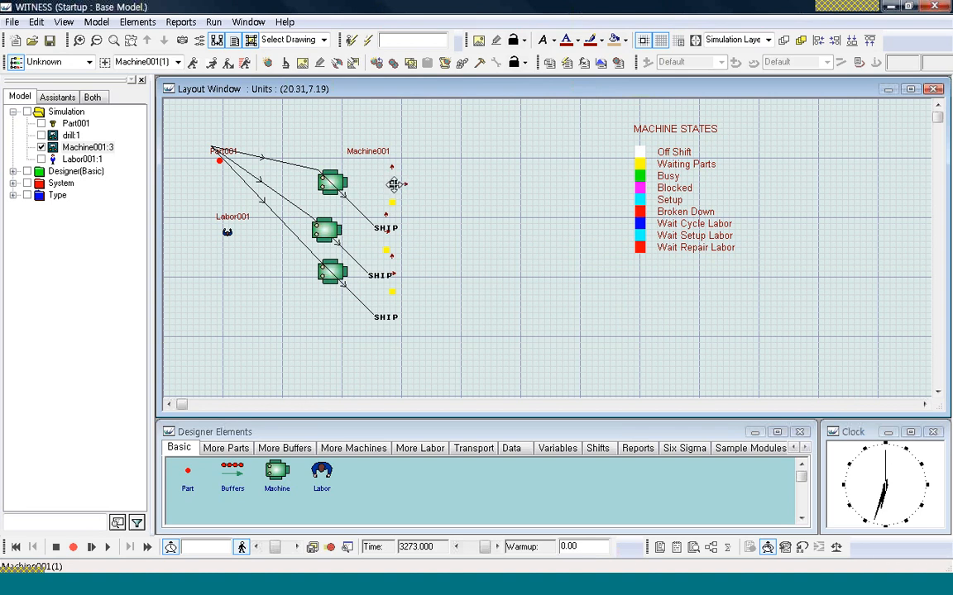
pyautogui.click(523, 63)
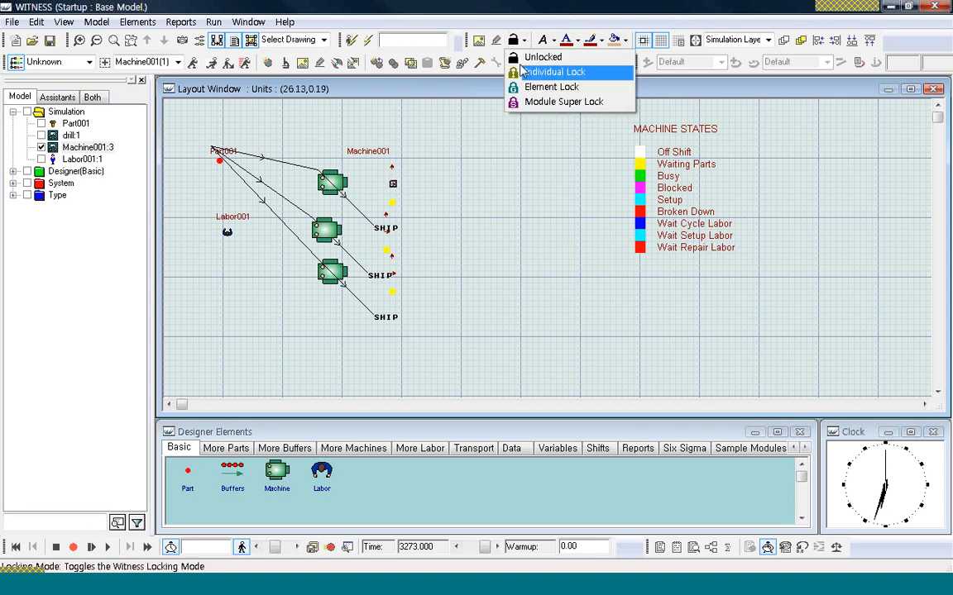
pyautogui.click(556, 70)
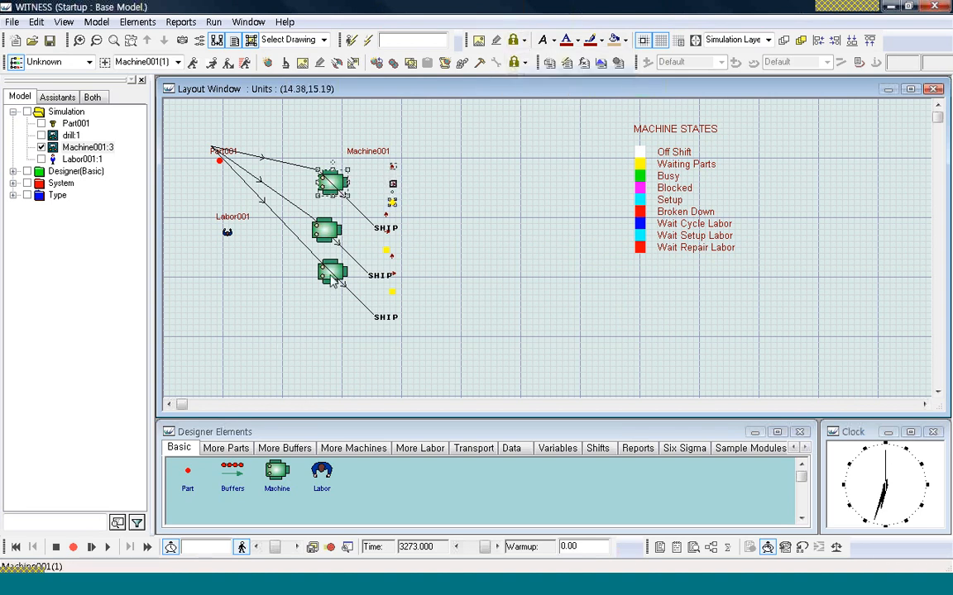
# Move the second and third Machine001 units so all three line up in an evenly spaced vertical column.
pyautogui.moveTo(331, 271); pyautogui.dragTo(327, 313)
pyautogui.moveTo(330, 236); pyautogui.dragTo(336, 247)
pyautogui.click(337, 309)
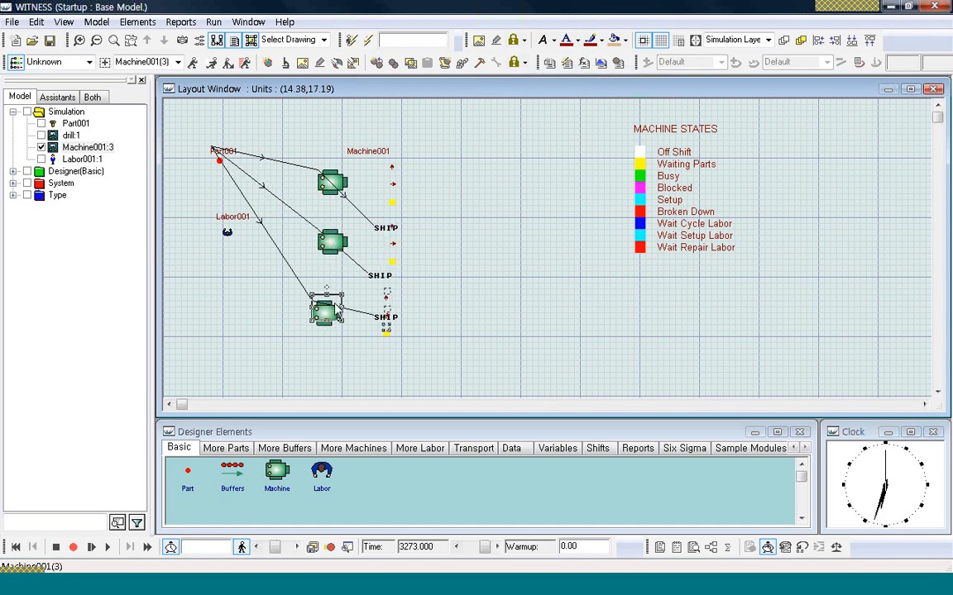
pyautogui.moveTo(338, 308); pyautogui.dragTo(340, 305)
pyautogui.click(494, 306)
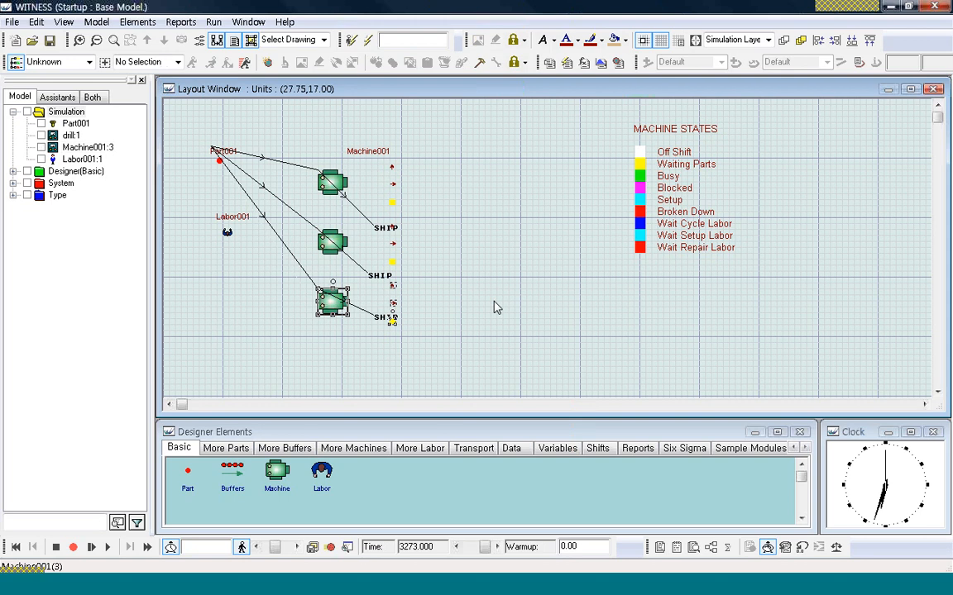
pyautogui.click(331, 184)
pyautogui.click(333, 244)
pyautogui.click(331, 301)
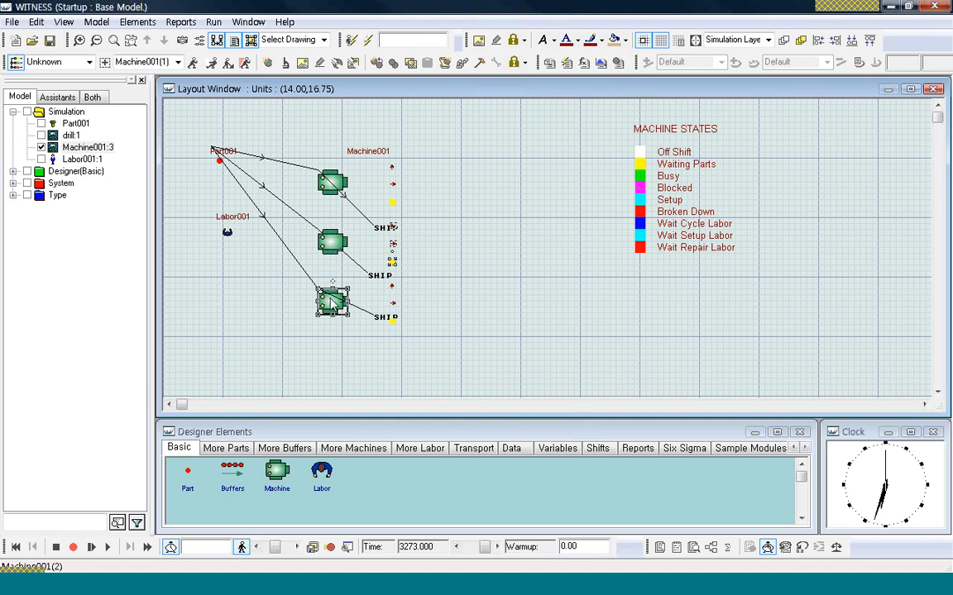
pyautogui.moveTo(333, 299); pyautogui.dragTo(334, 308)
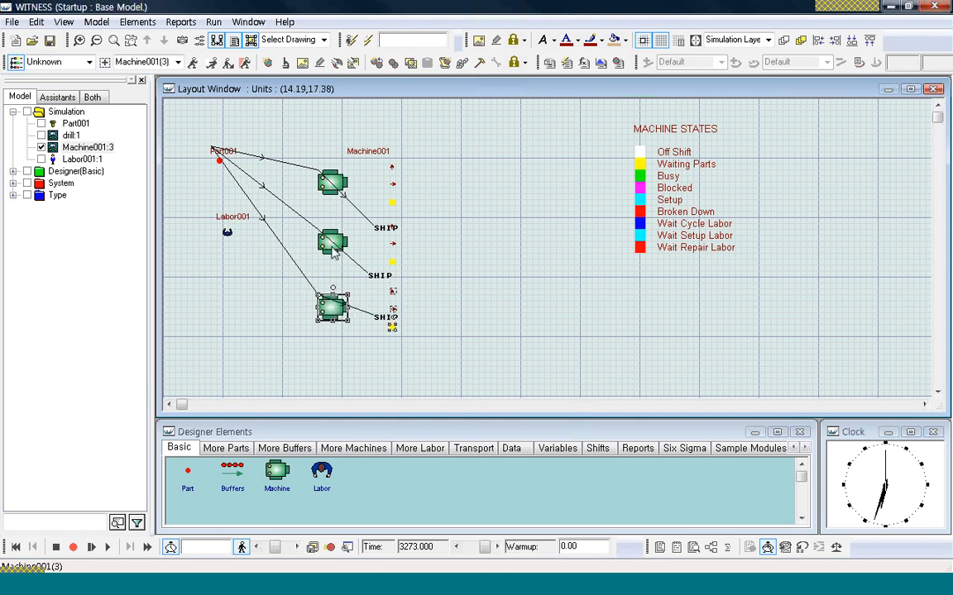
pyautogui.click(332, 242)
# Open the display settings of the first Machine001 unit and review its existing Name graphic in Update mode, keeping the settings as they are.
pyautogui.click(334, 185)
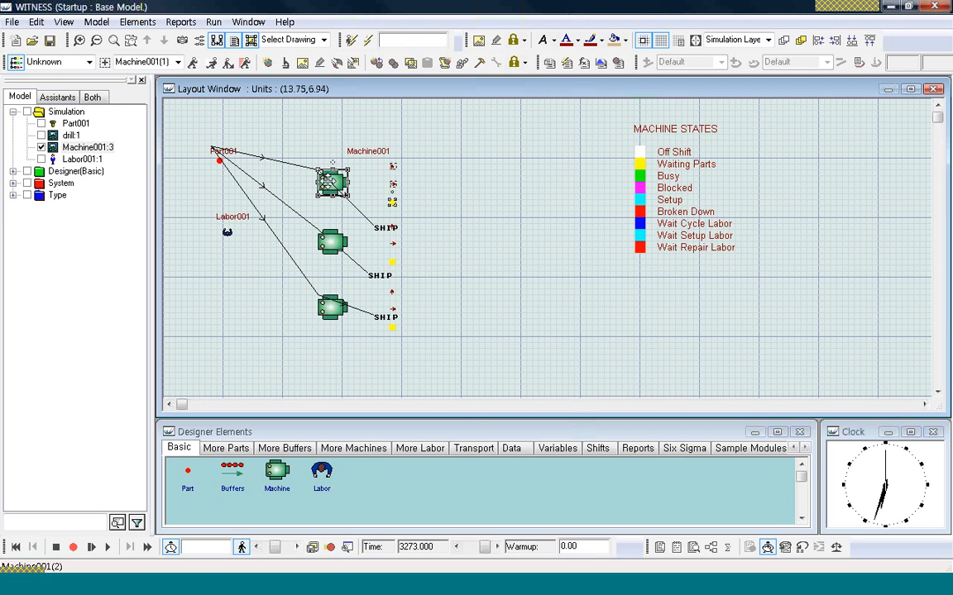
pyautogui.rightClick(336, 187)
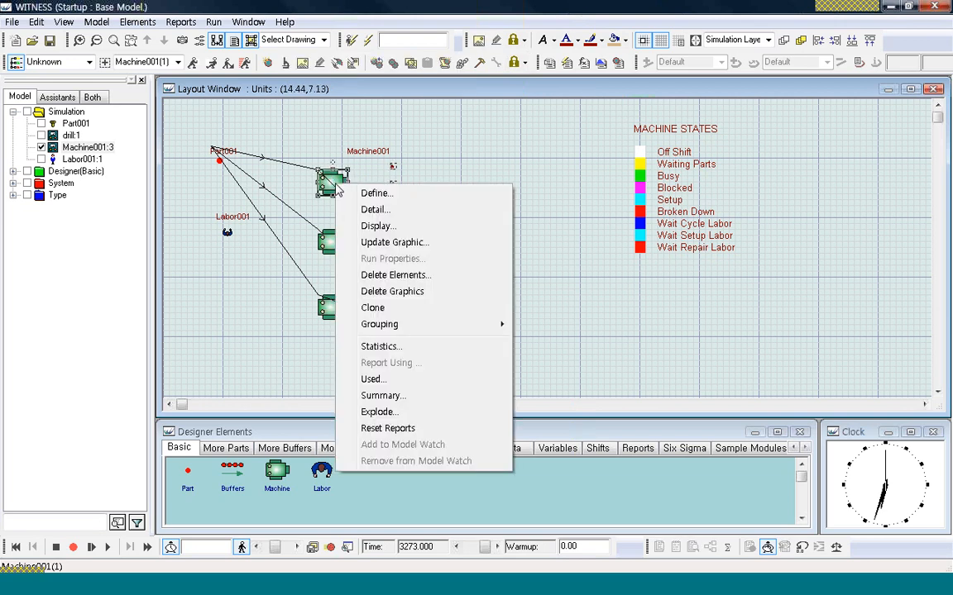
pyautogui.click(368, 225)
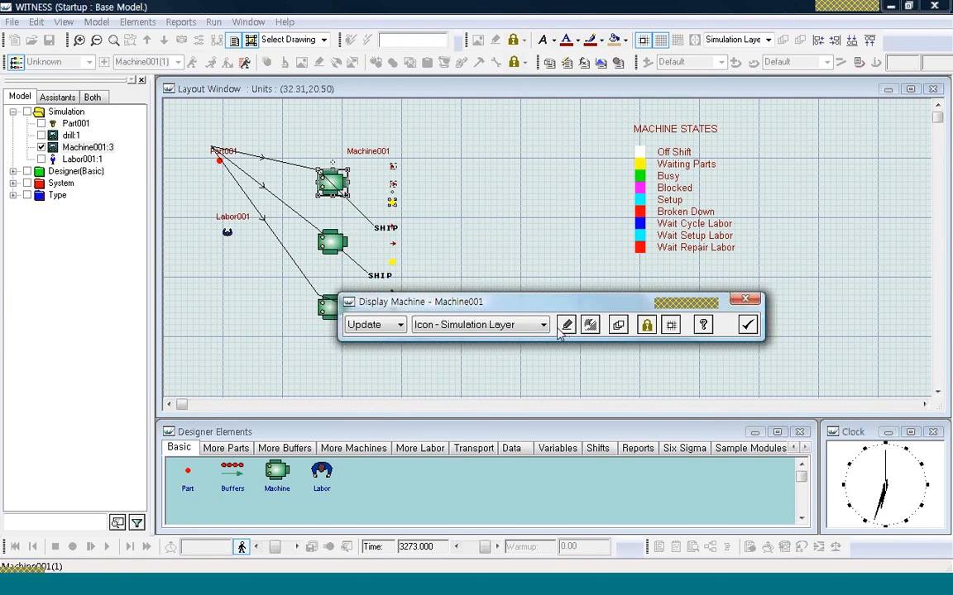
pyautogui.click(401, 325)
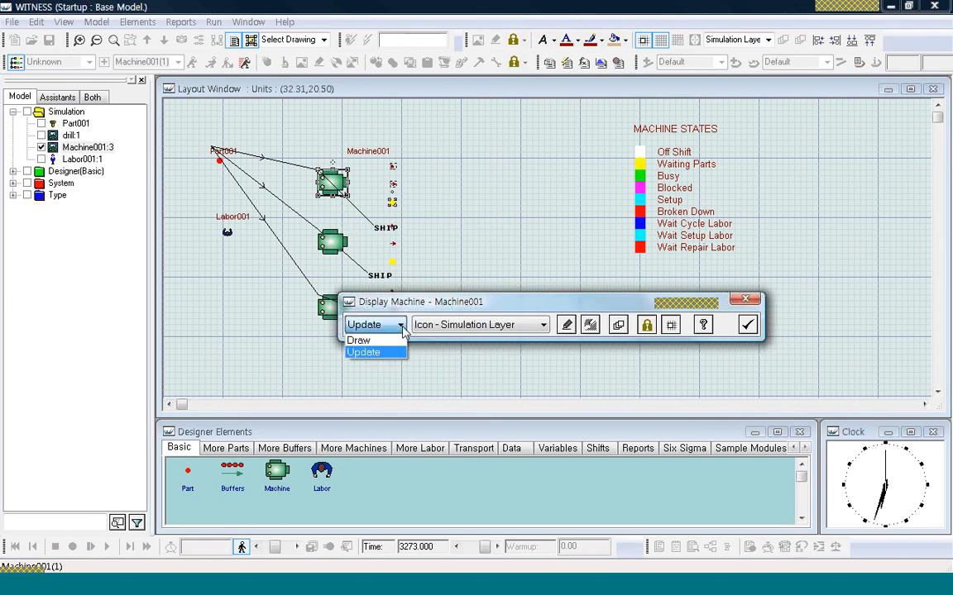
pyautogui.click(401, 326)
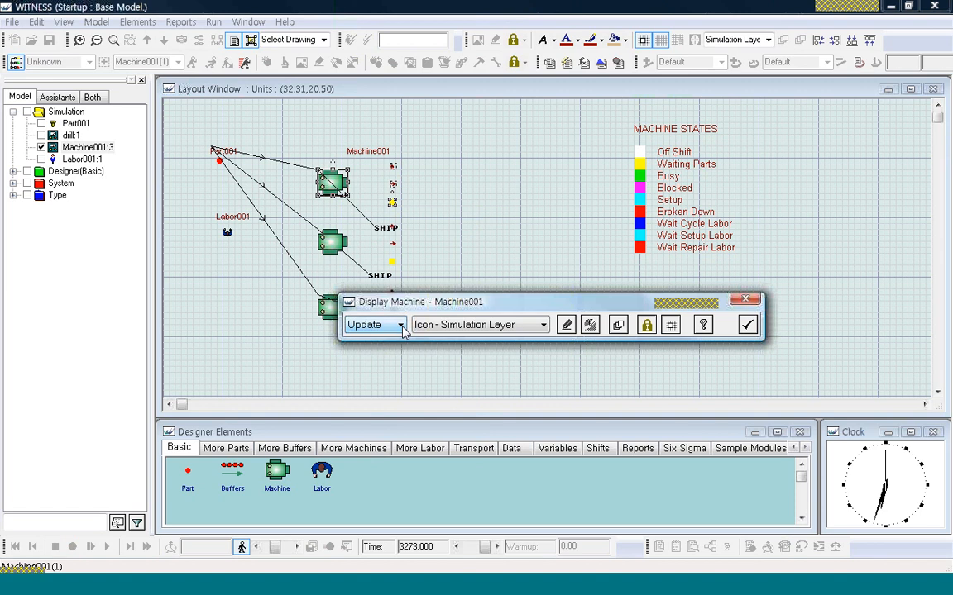
pyautogui.click(543, 325)
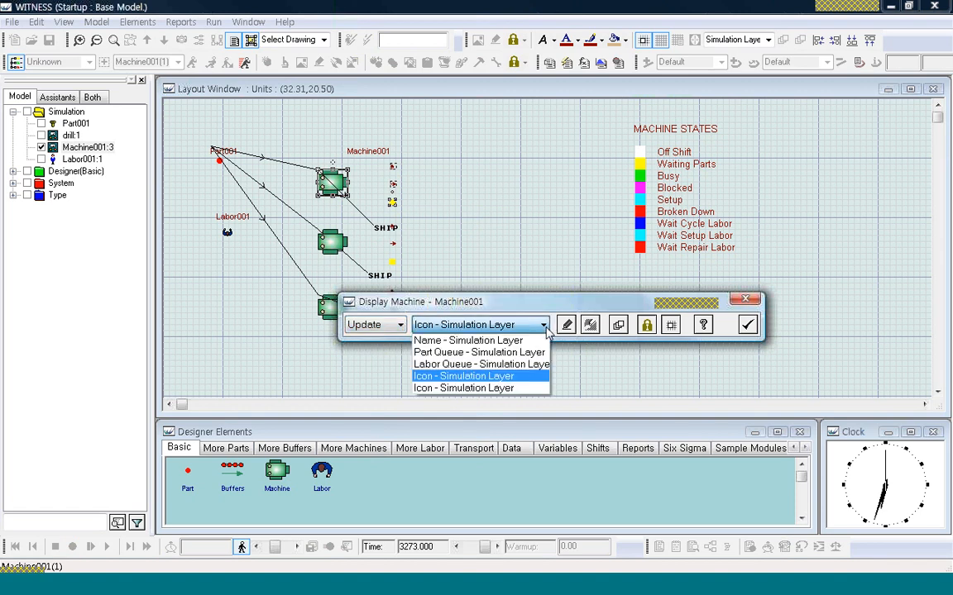
pyautogui.click(493, 339)
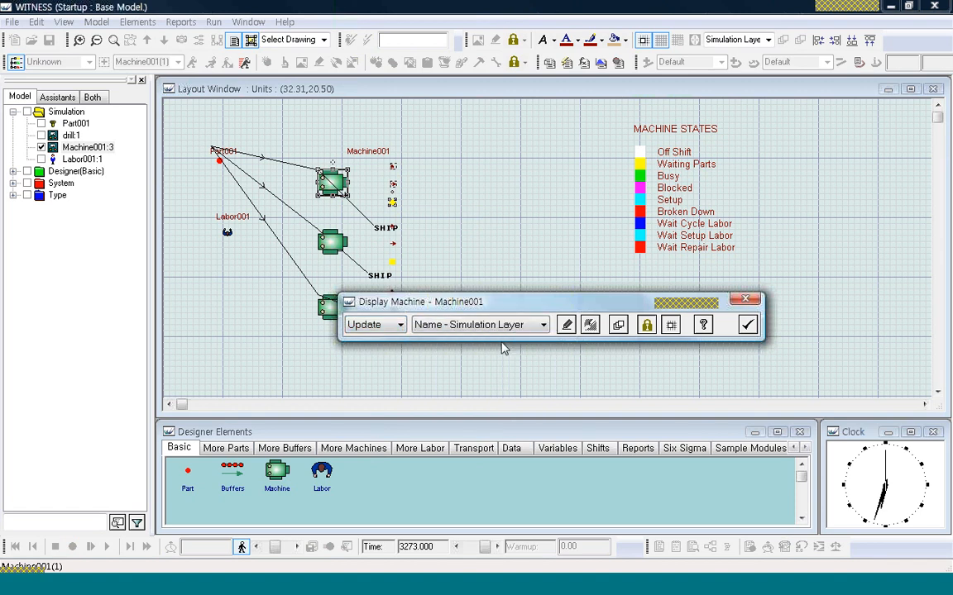
pyautogui.click(567, 325)
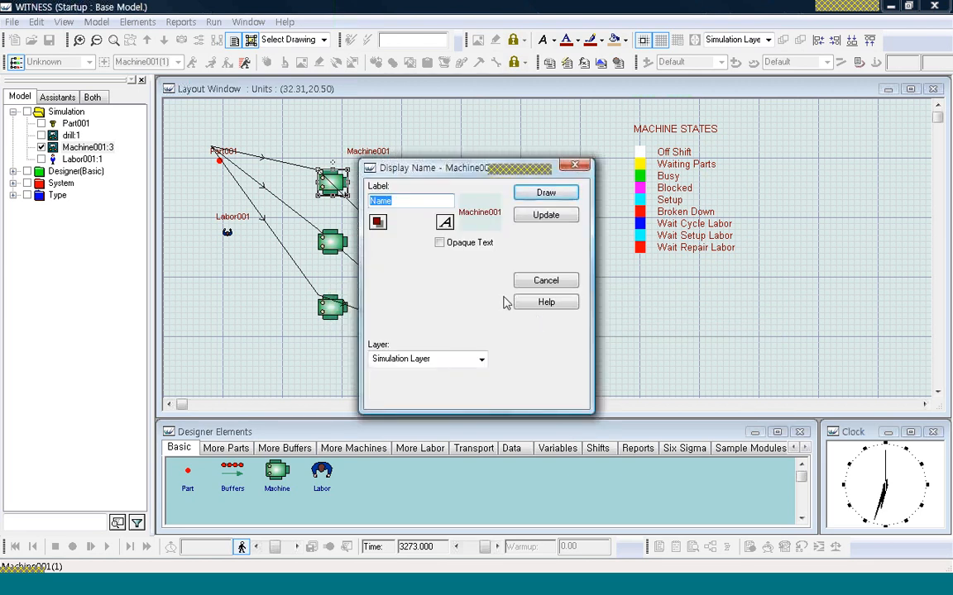
pyautogui.click(552, 217)
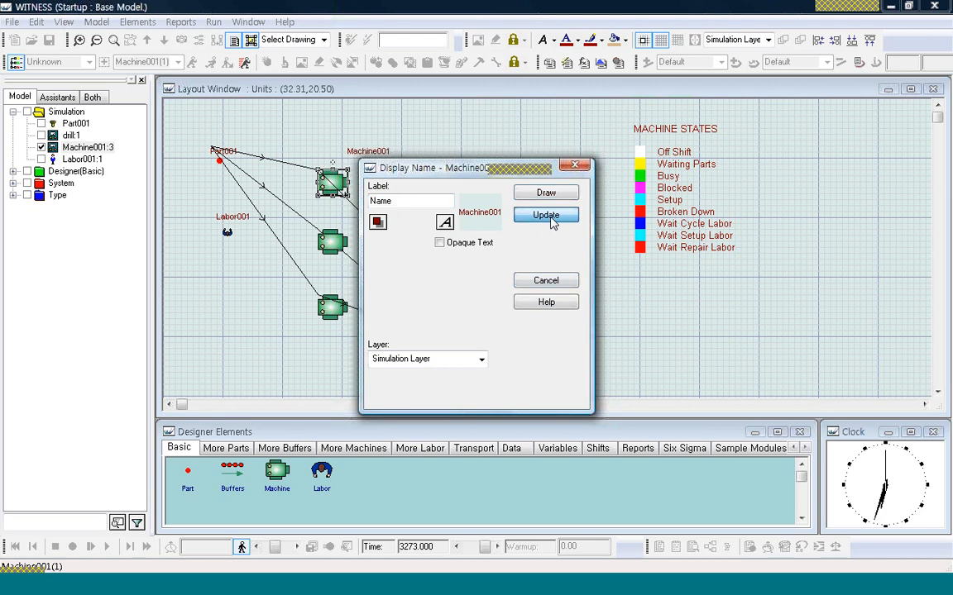
# Draw the Name graphic by Individual for Machine001, placing the labels beside the three units.
pyautogui.click(401, 325)
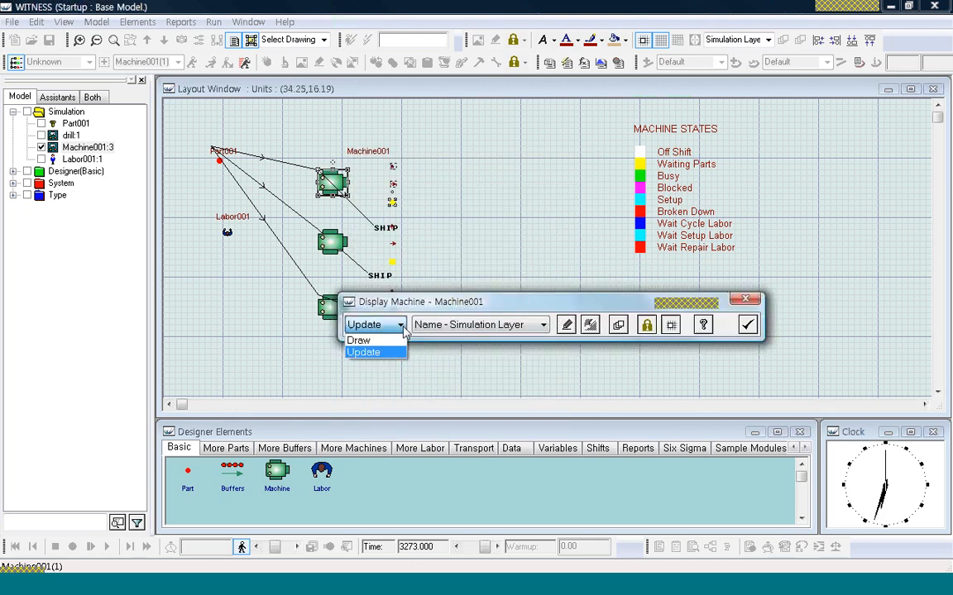
pyautogui.click(376, 340)
pyautogui.click(508, 325)
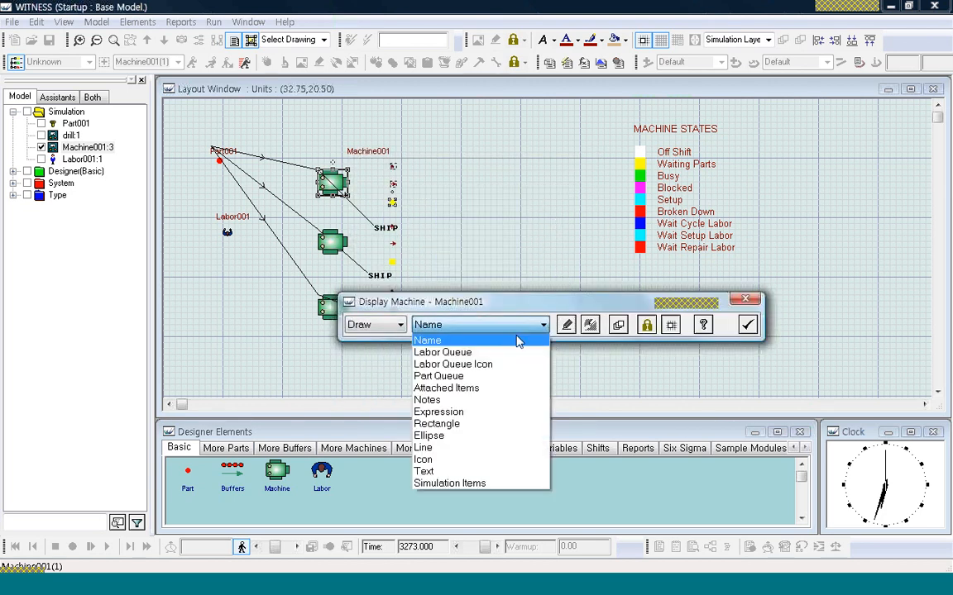
pyautogui.click(517, 342)
pyautogui.click(567, 325)
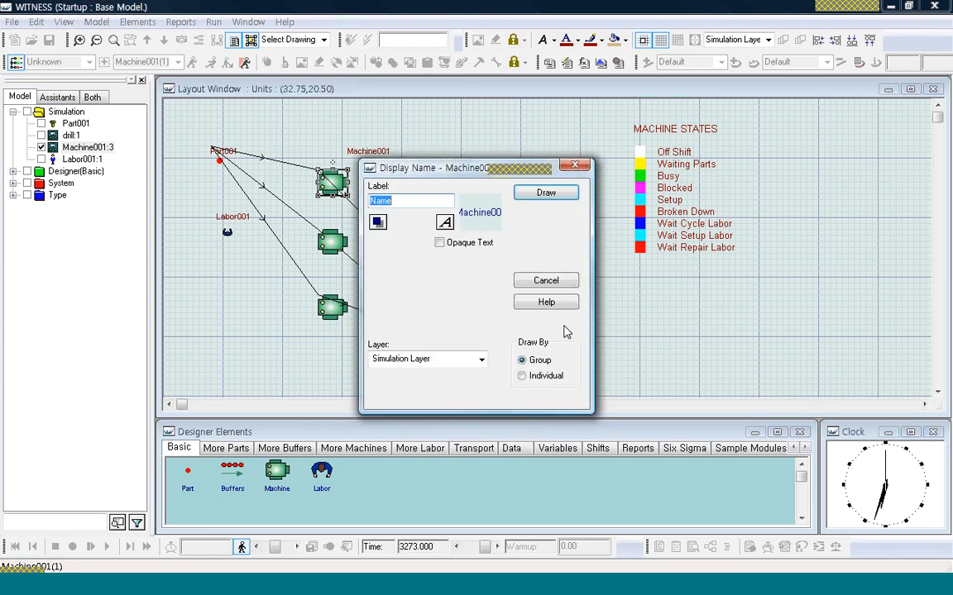
pyautogui.click(522, 376)
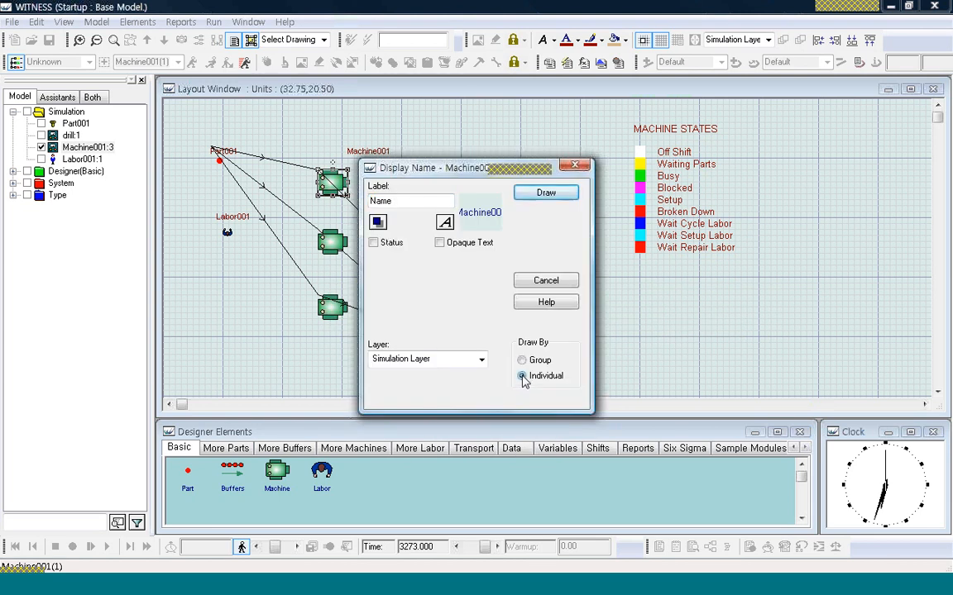
pyautogui.click(546, 193)
pyautogui.click(418, 161)
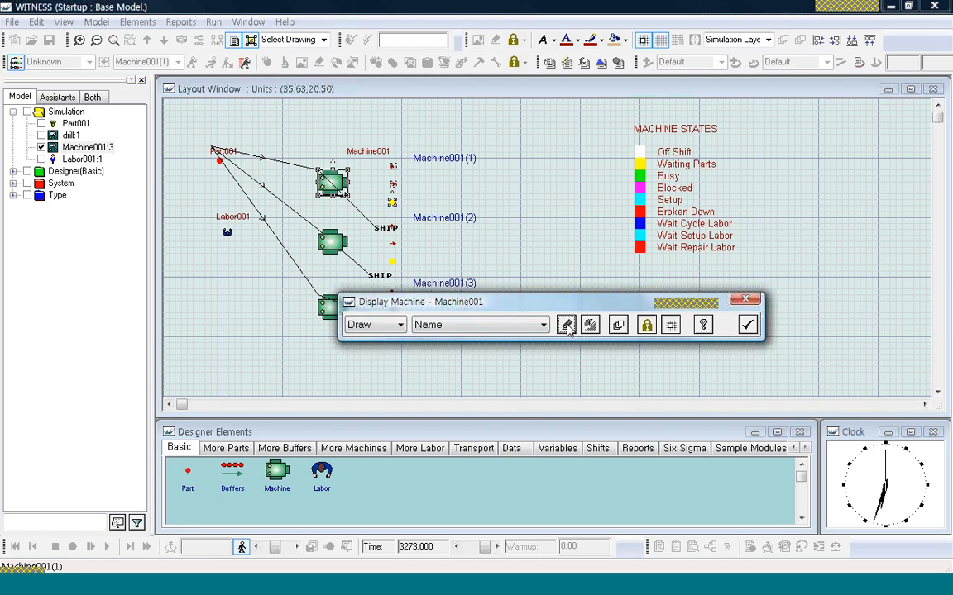
# Examine the Draw By and Layer options for Machine001's Name graphic without drawing another one.
pyautogui.moveTo(502, 302); pyautogui.dragTo(493, 376)
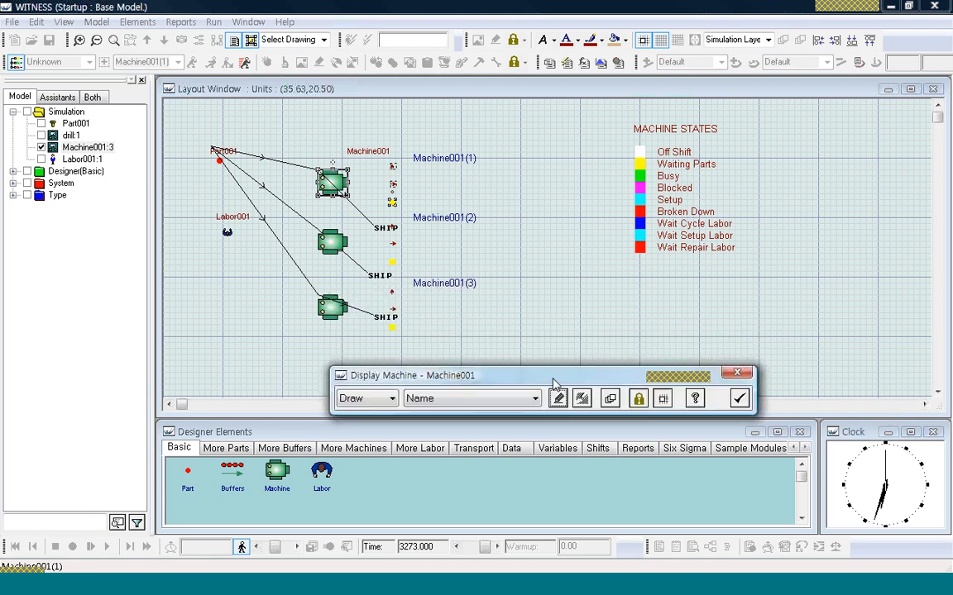
pyautogui.click(558, 399)
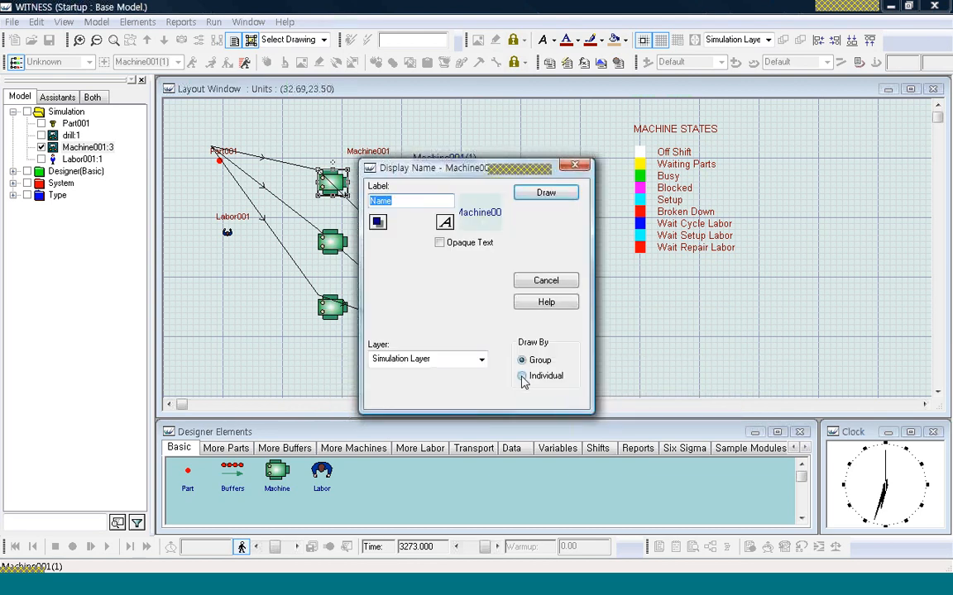
pyautogui.click(481, 360)
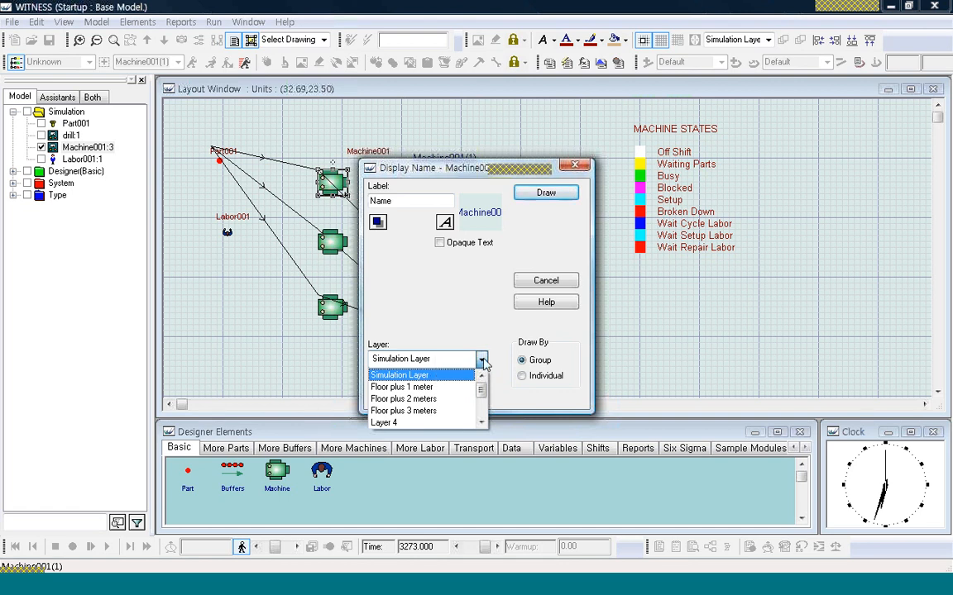
pyautogui.click(483, 360)
pyautogui.click(547, 280)
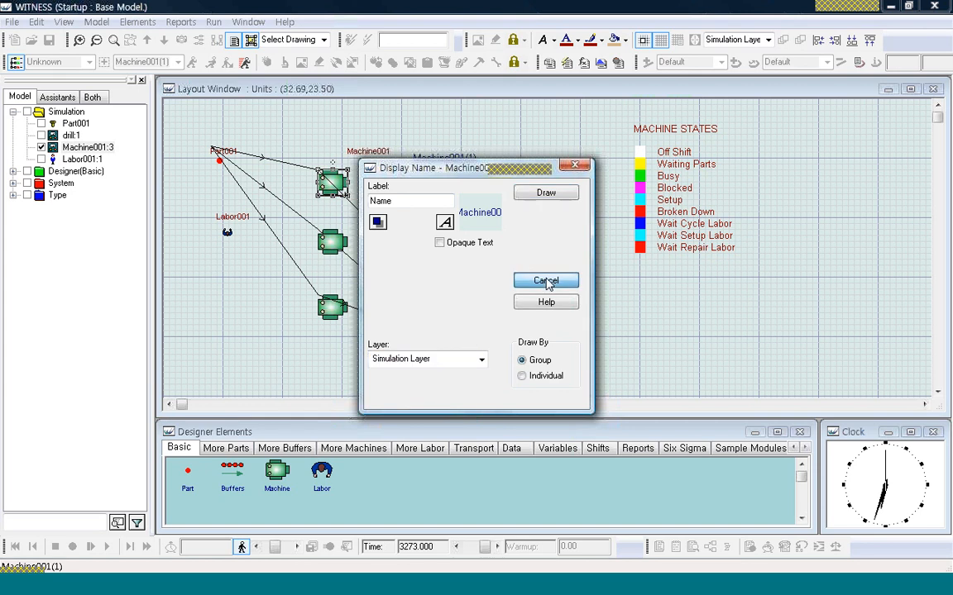
# Examine Machine001's Labor Queue drawing options for the Count and Queue types, and close them without drawing.
pyautogui.click(468, 399)
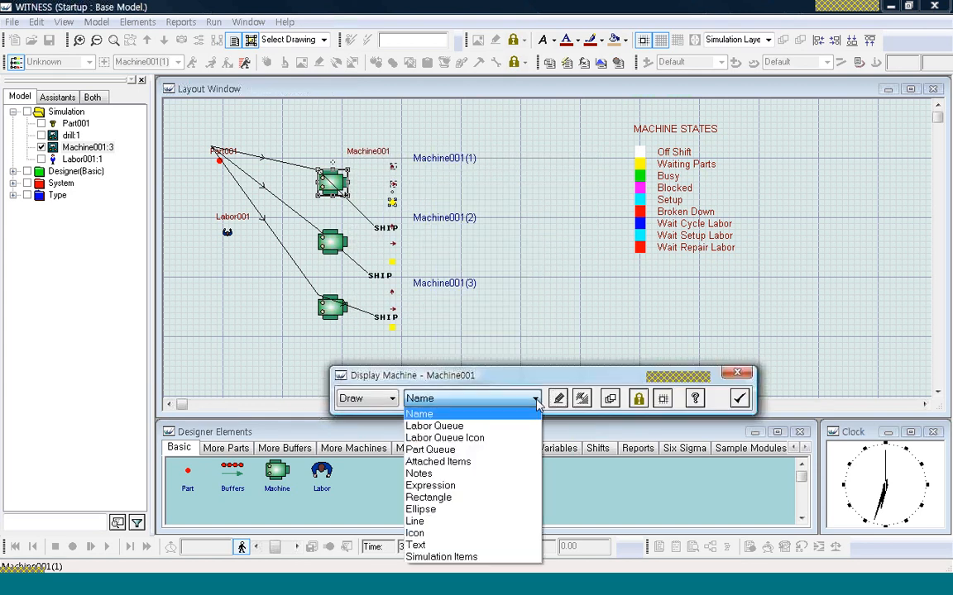
pyautogui.click(469, 426)
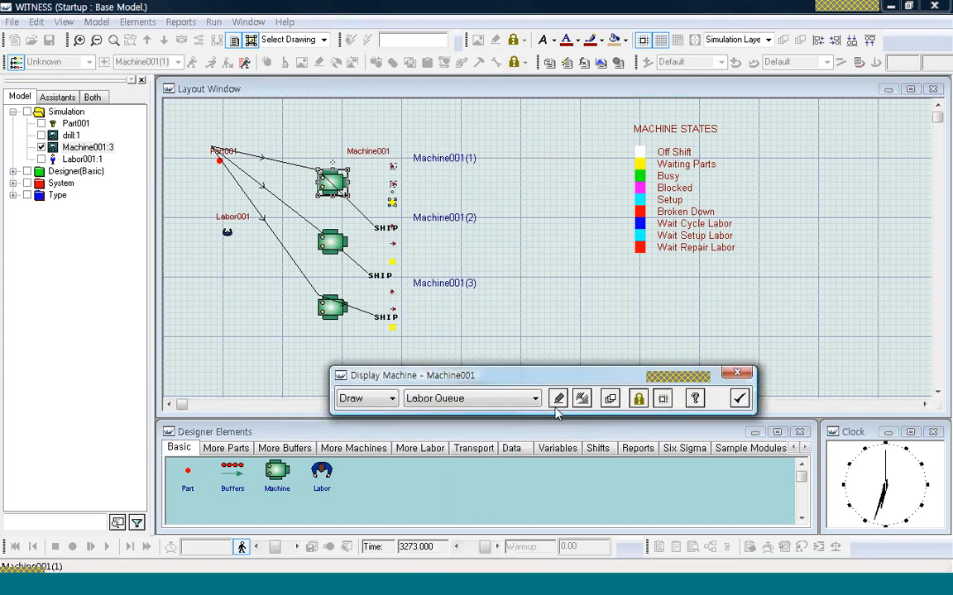
pyautogui.click(558, 398)
pyautogui.click(556, 405)
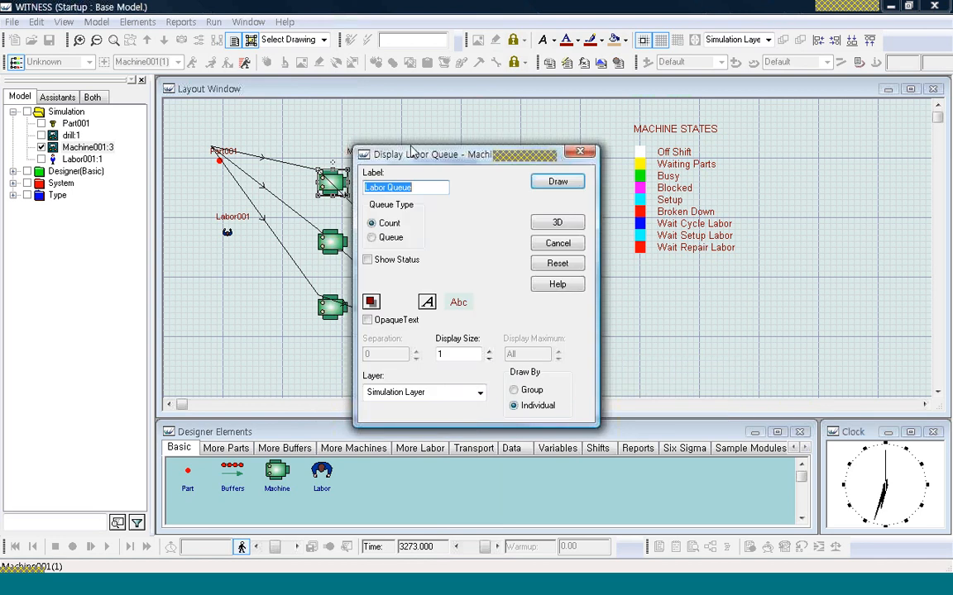
pyautogui.moveTo(373, 153); pyautogui.dragTo(543, 153)
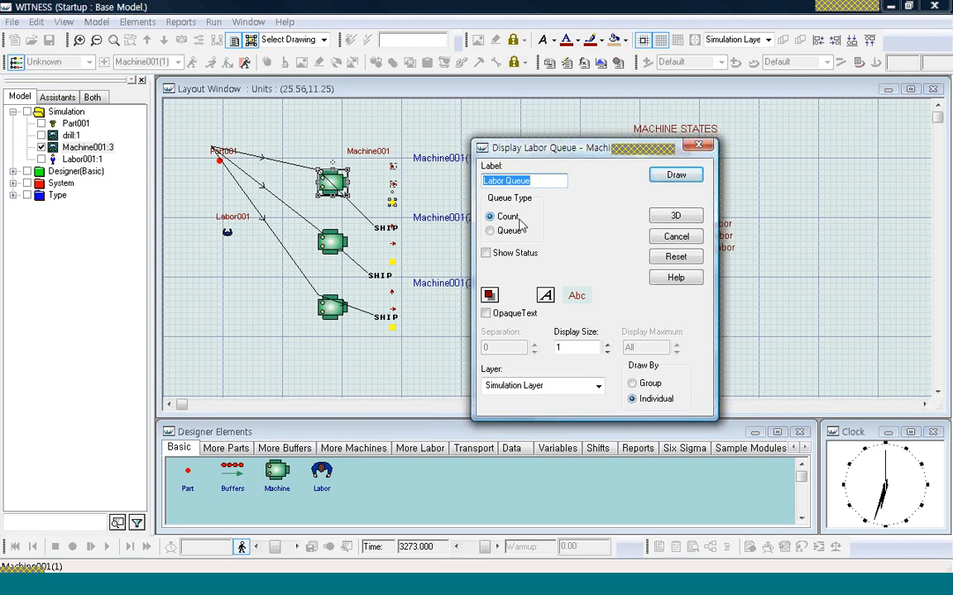
pyautogui.click(489, 231)
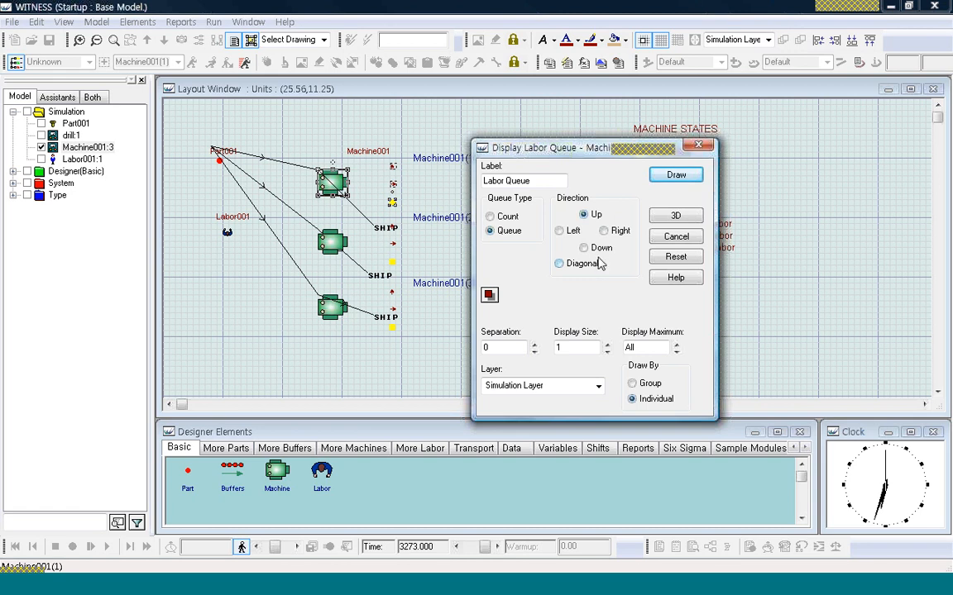
pyautogui.click(675, 237)
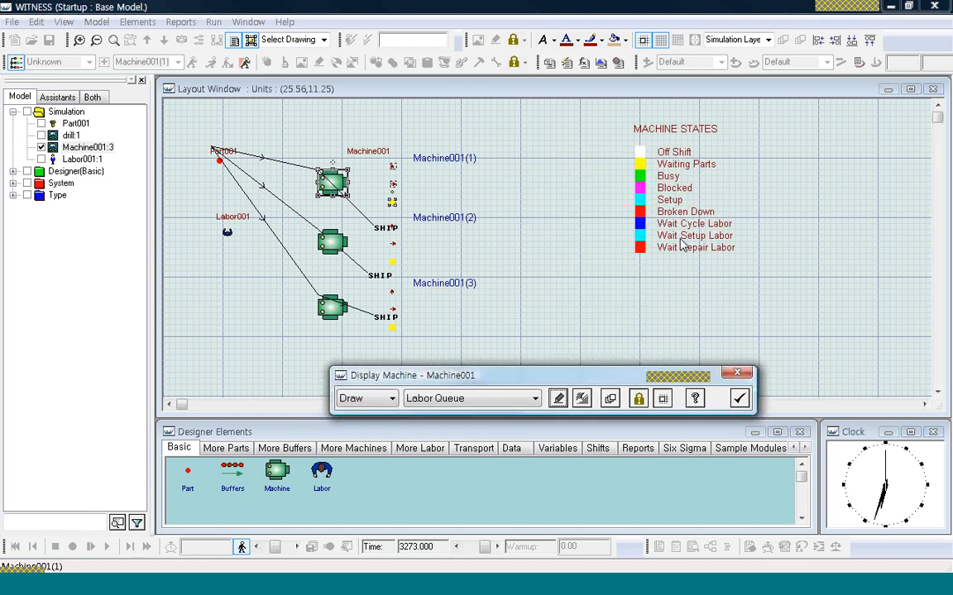
# Examine the Labor Queue Icon drawing options for Machine001 and close them without drawing.
pyautogui.click(535, 400)
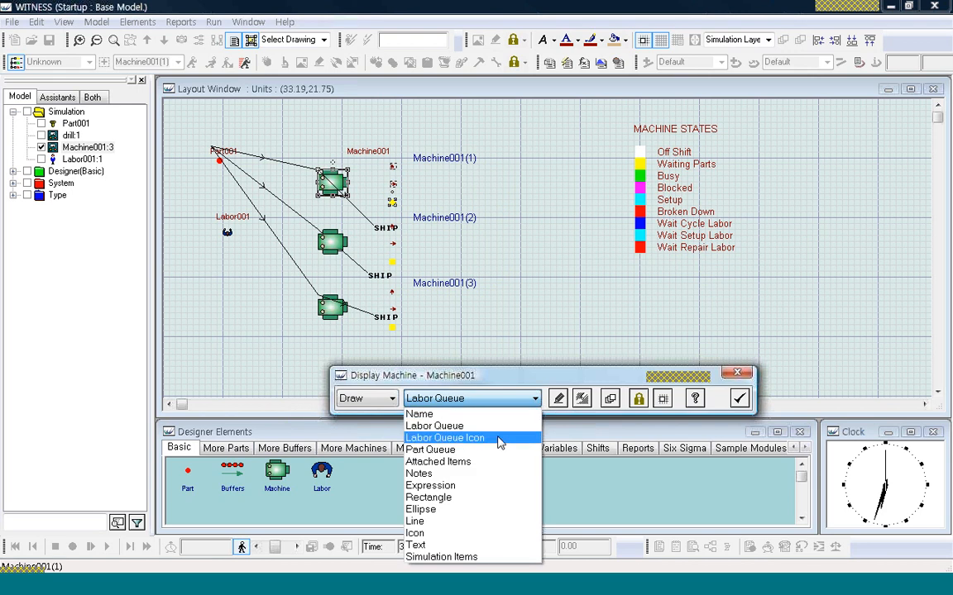
pyautogui.click(500, 444)
pyautogui.click(559, 398)
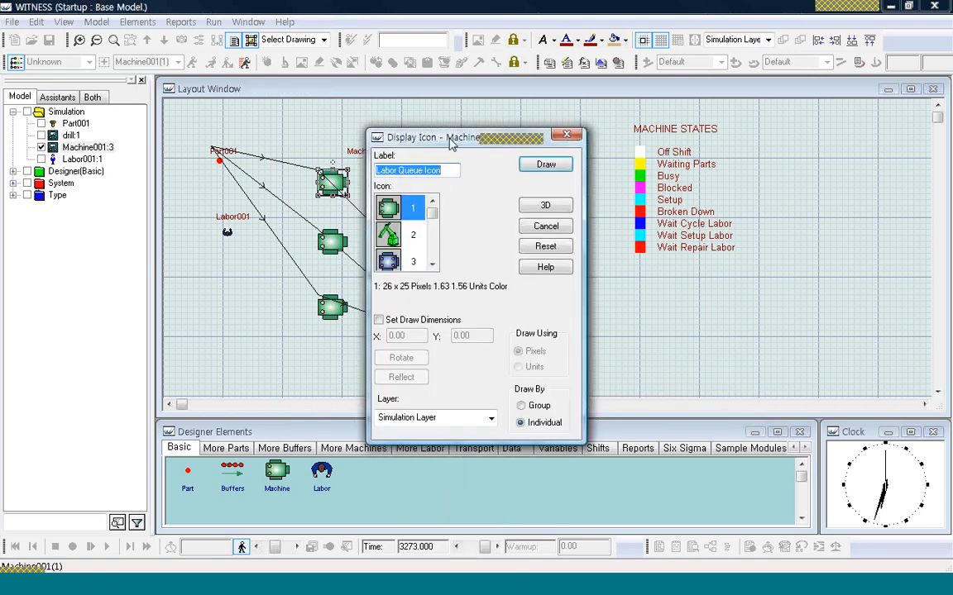
pyautogui.moveTo(406, 129); pyautogui.dragTo(505, 132)
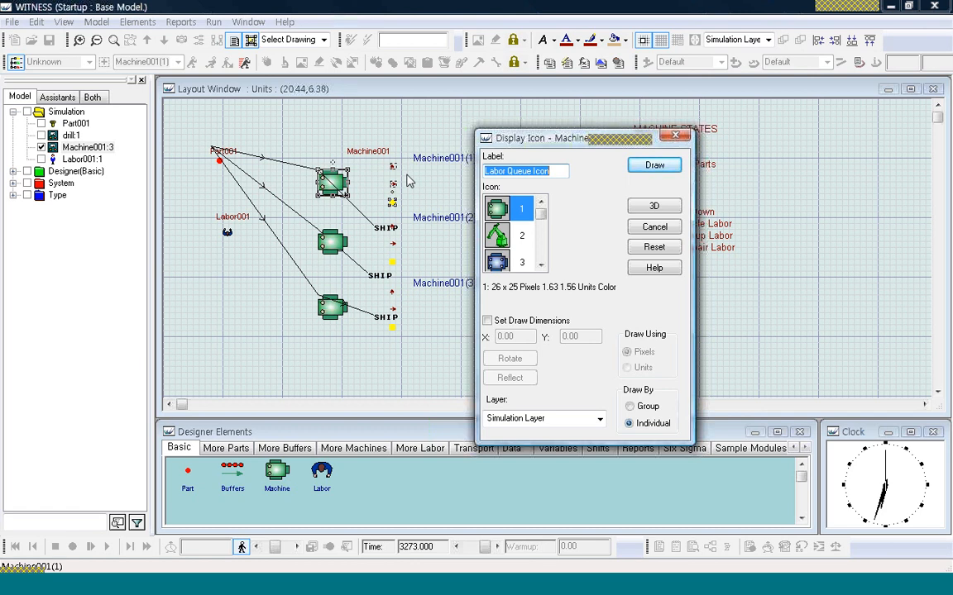
pyautogui.click(654, 228)
# Draw Machine001's Part Queue as a Count by Individual, placing it just below the Machine001(1) name label.
pyautogui.click(534, 399)
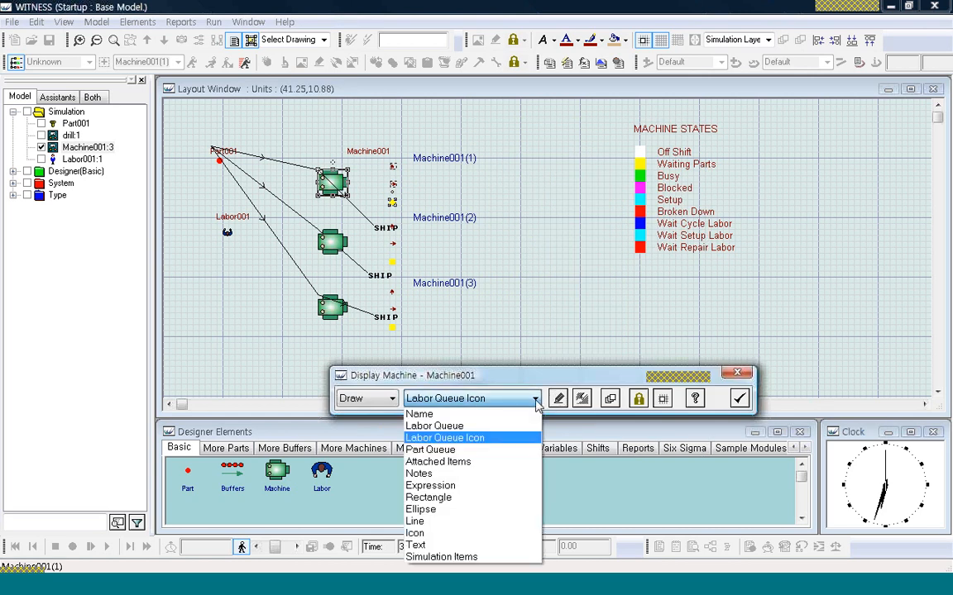
pyautogui.click(486, 449)
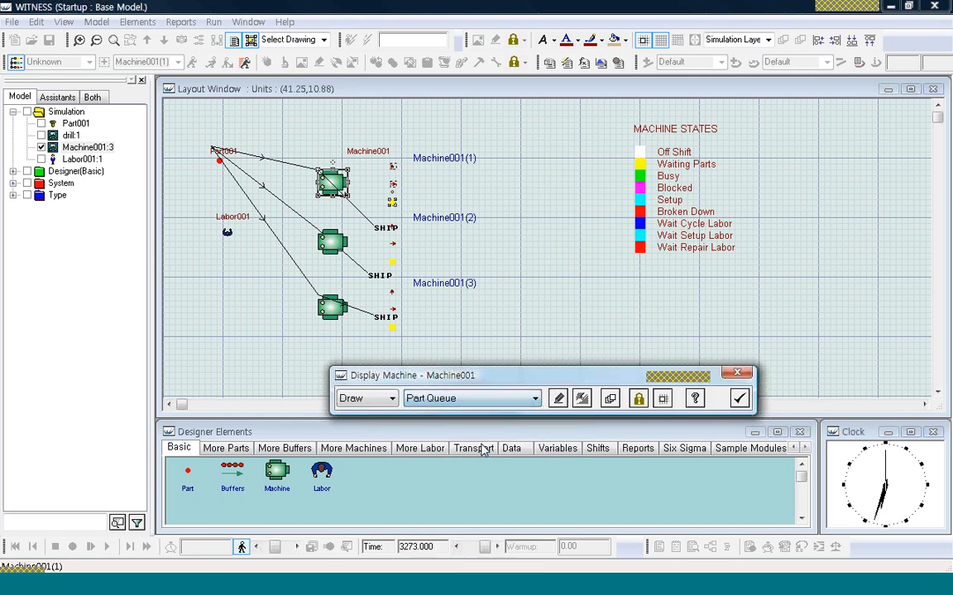
pyautogui.click(558, 399)
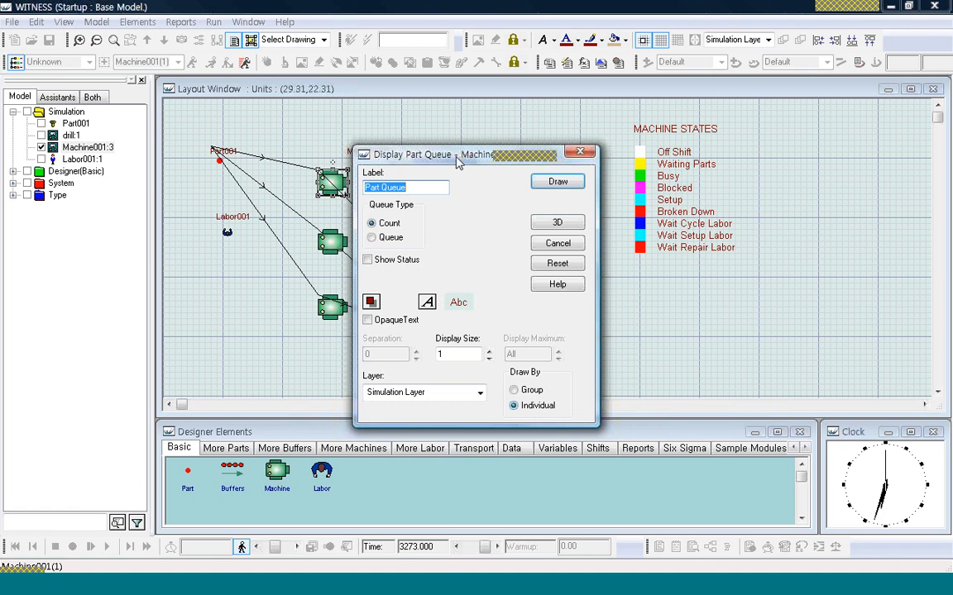
pyautogui.moveTo(455, 163); pyautogui.dragTo(526, 162)
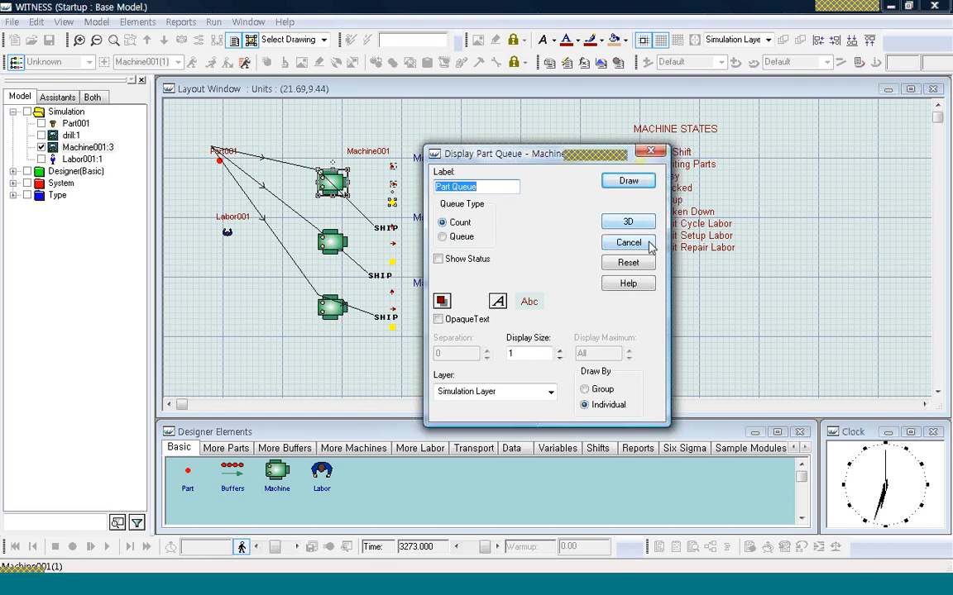
pyautogui.click(631, 184)
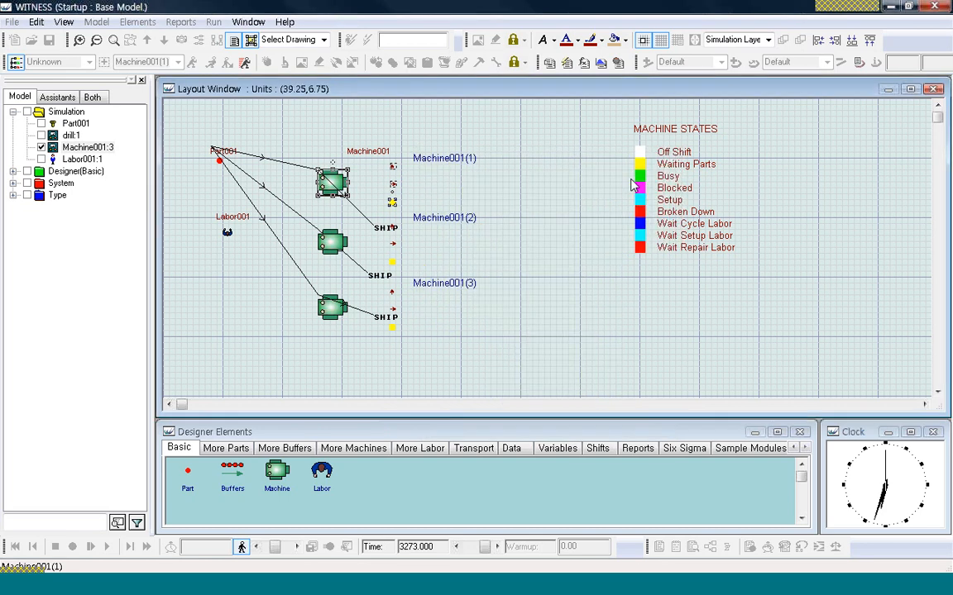
pyautogui.click(418, 175)
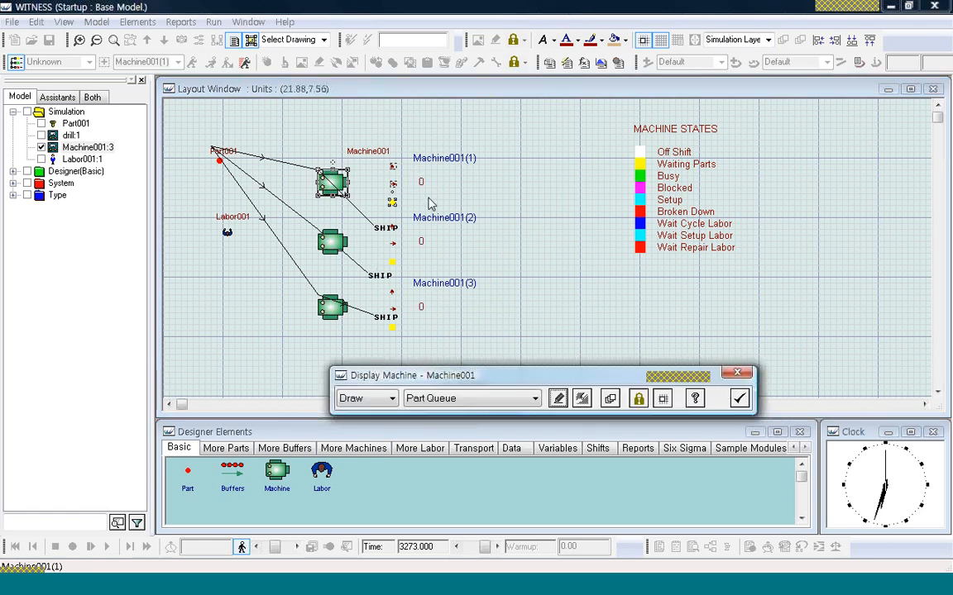
# Draw another Machine001 Part Queue of type Queue with direction Up, placing it beside the part counts.
pyautogui.click(558, 400)
pyautogui.click(375, 239)
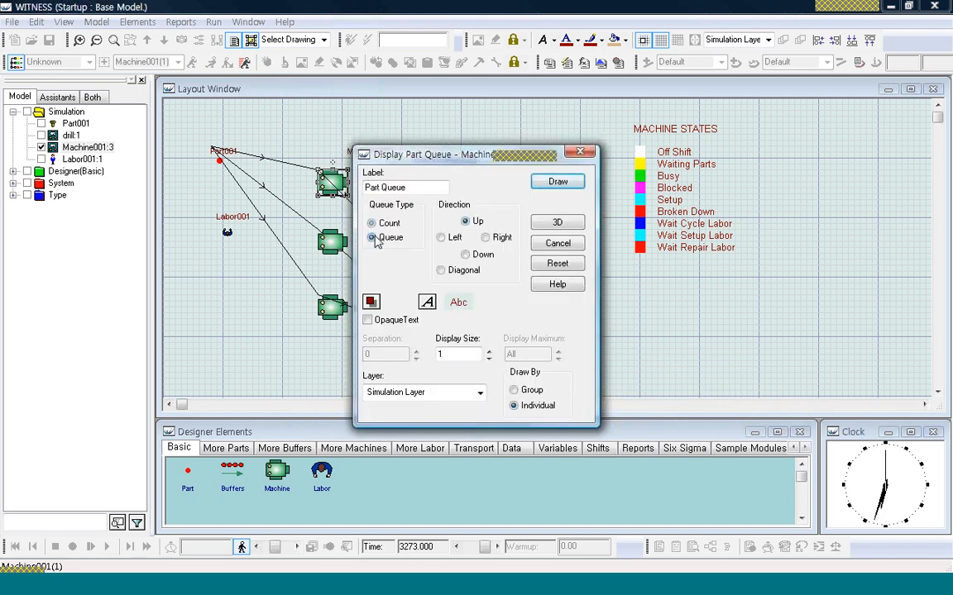
pyautogui.click(558, 183)
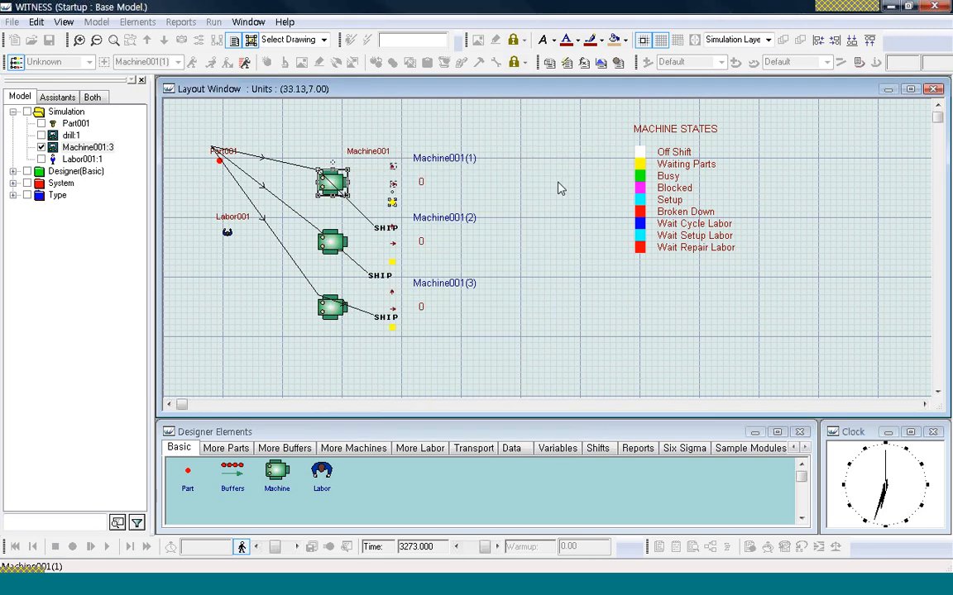
pyautogui.click(433, 182)
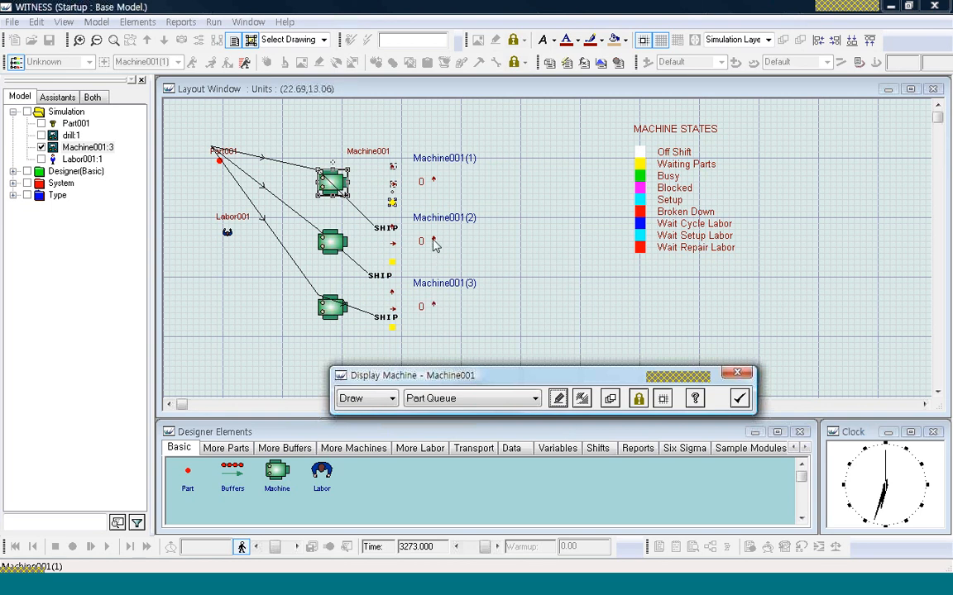
# Start an Expression graphic for Machine001 and enter nship(part001) as its expression.
pyautogui.click(536, 400)
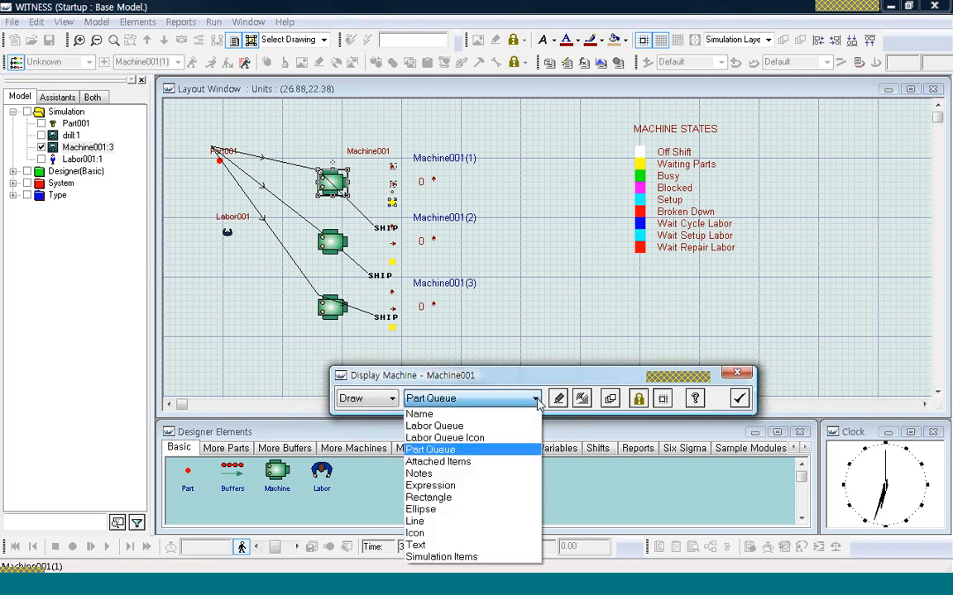
pyautogui.click(468, 488)
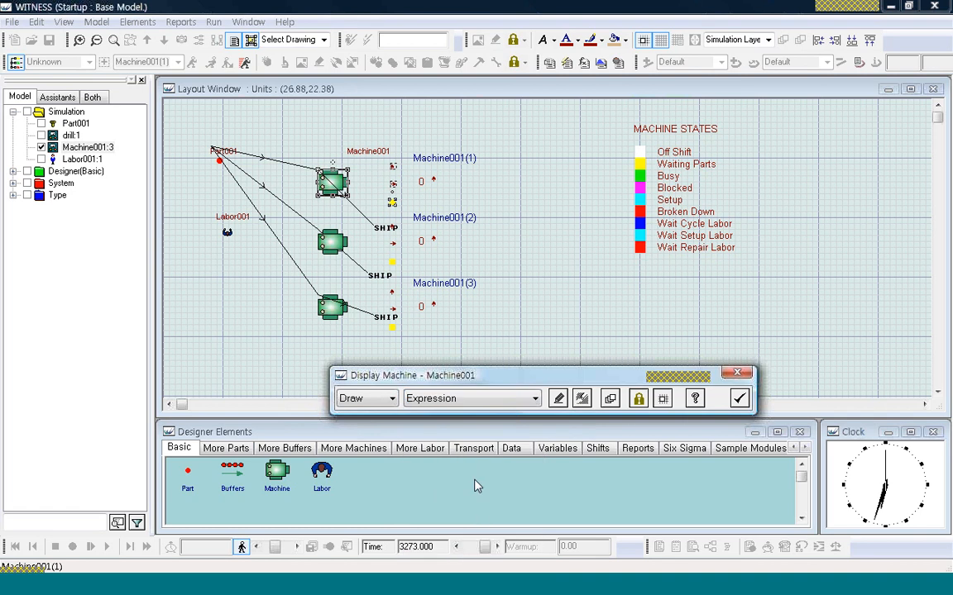
pyautogui.click(558, 400)
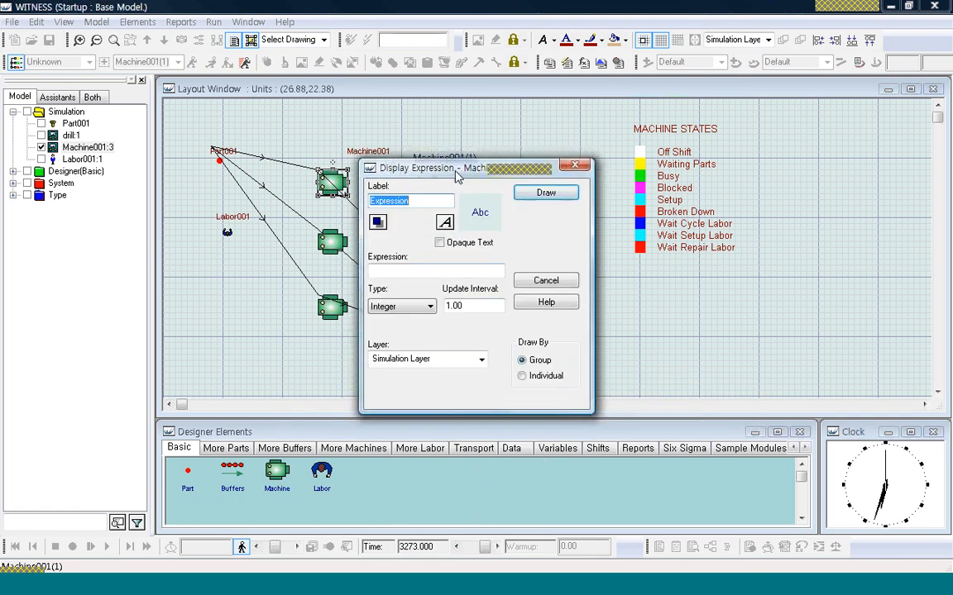
pyautogui.moveTo(456, 176); pyautogui.dragTo(574, 169)
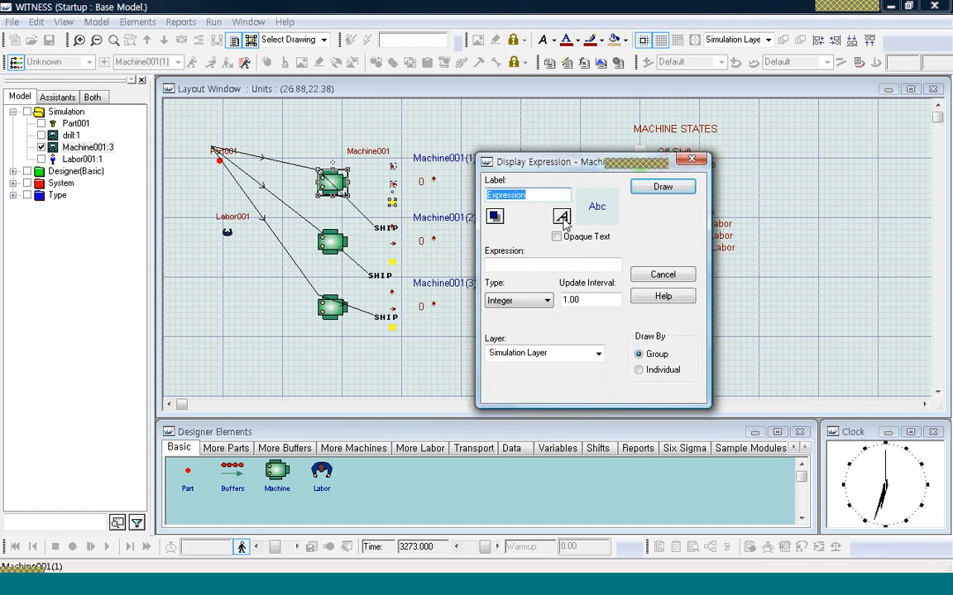
pyautogui.click(555, 266)
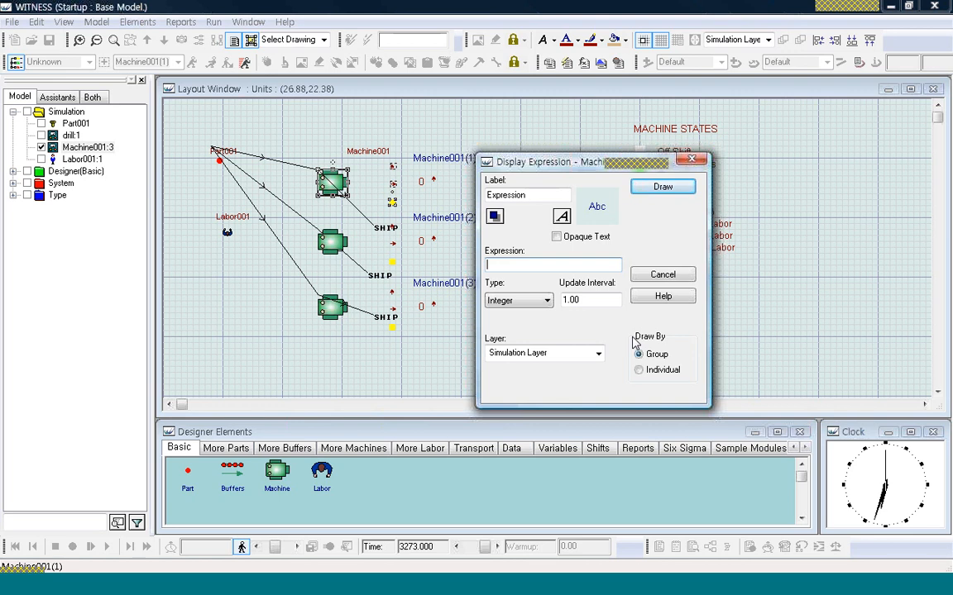
pyautogui.write('nship(part001')
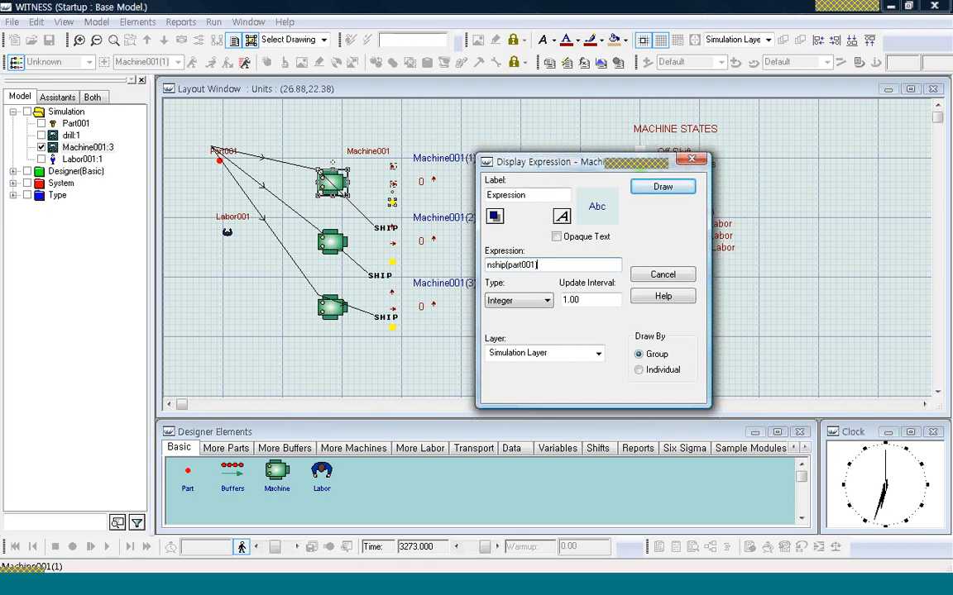
# Draw the expression by Group as Integer with update interval 1.00 beside the Machine001(1) label, and finish editing the display.
pyautogui.click(549, 305)
pyautogui.click(549, 304)
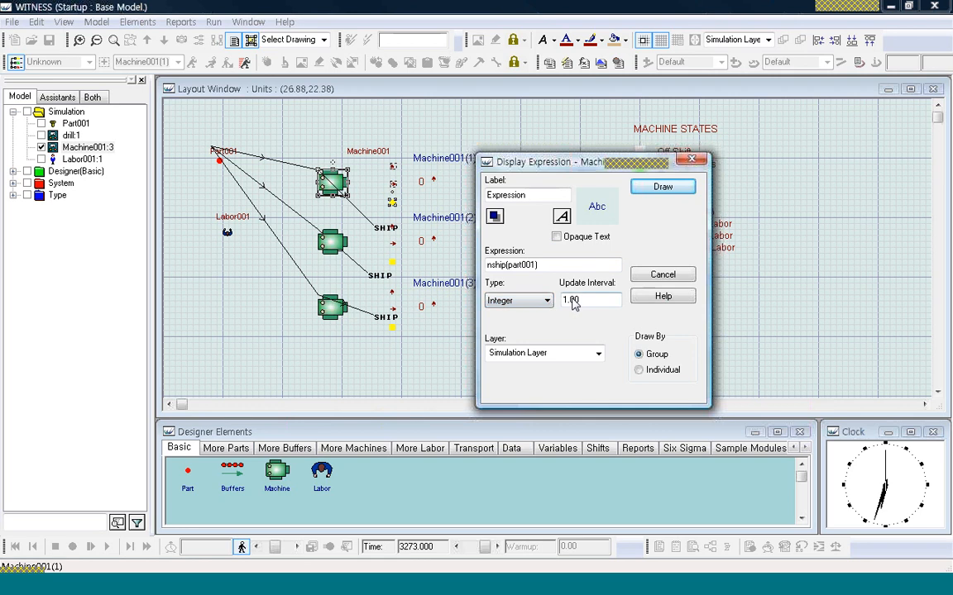
pyautogui.click(552, 267)
pyautogui.moveTo(591, 302); pyautogui.dragTo(551, 302)
pyautogui.click(588, 299)
pyautogui.moveTo(590, 303); pyautogui.dragTo(564, 311)
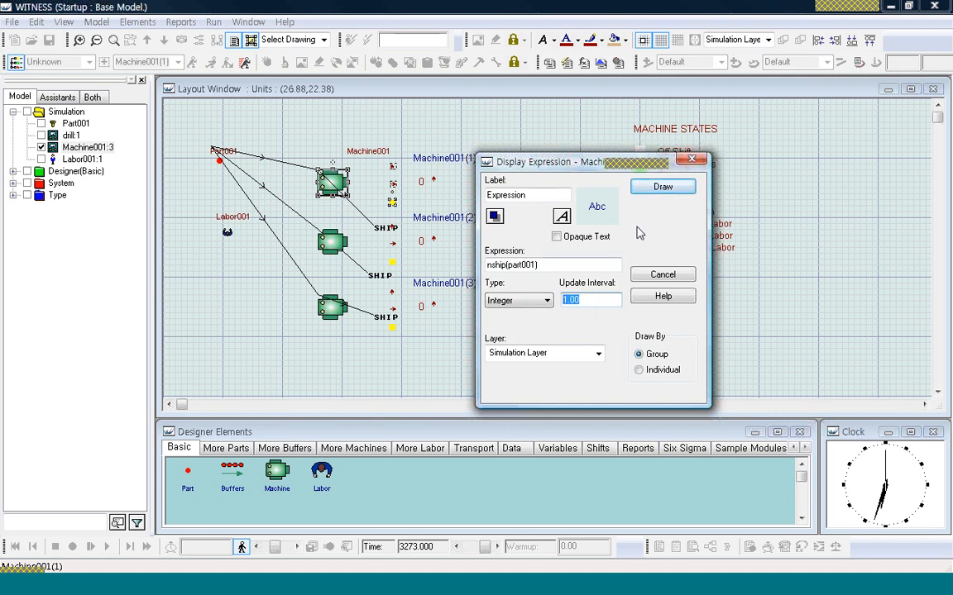
pyautogui.click(663, 187)
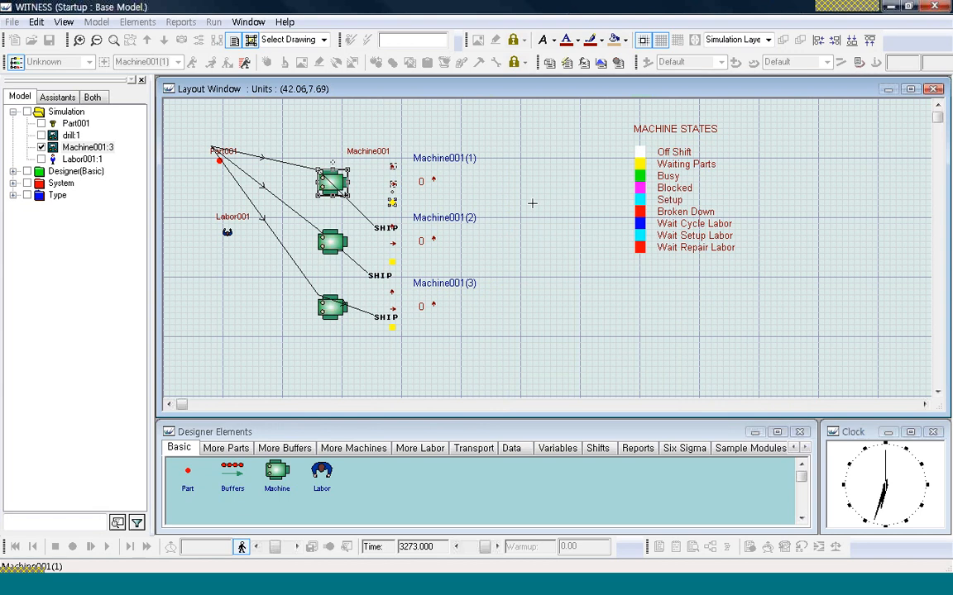
pyautogui.click(508, 159)
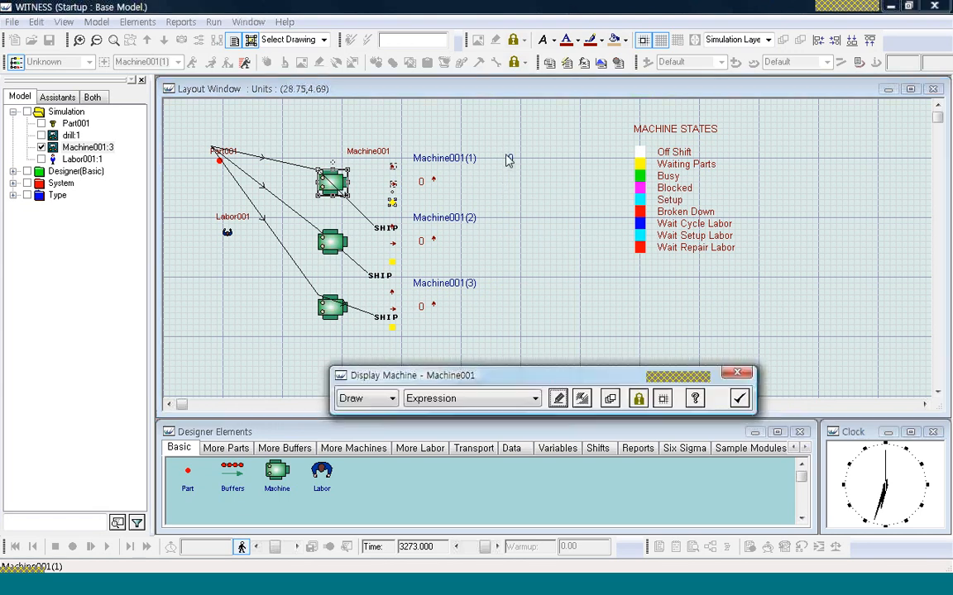
pyautogui.click(739, 399)
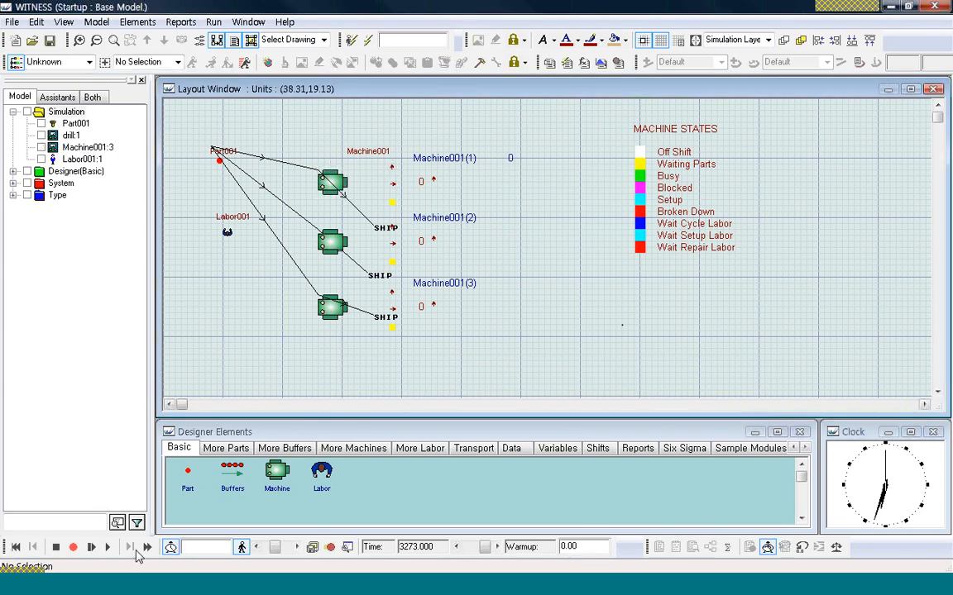
# Reset the model to the beginning and run it with display, pausing the run once and resuming it.
pyautogui.click(15, 546)
pyautogui.click(107, 546)
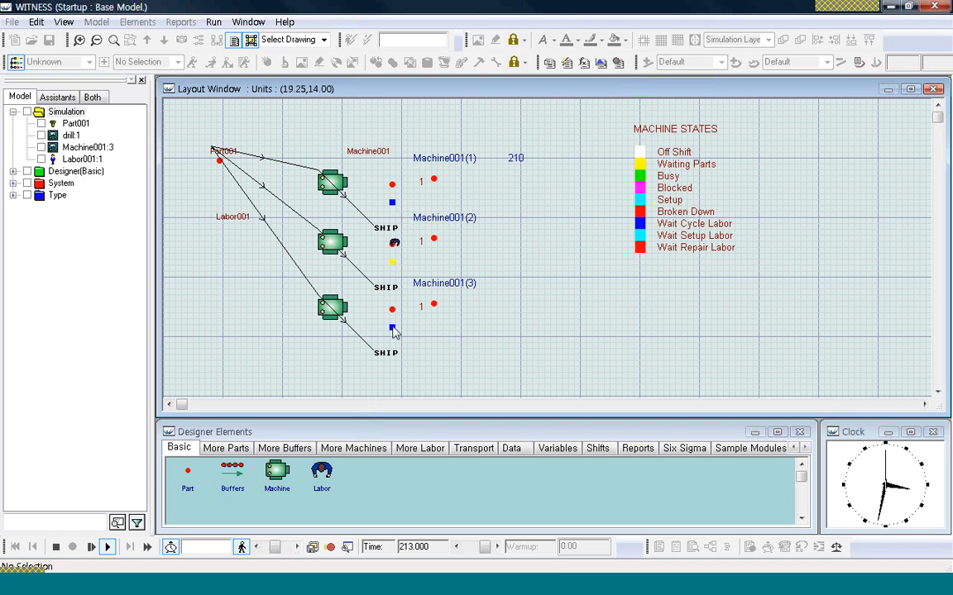
pyautogui.click(55, 546)
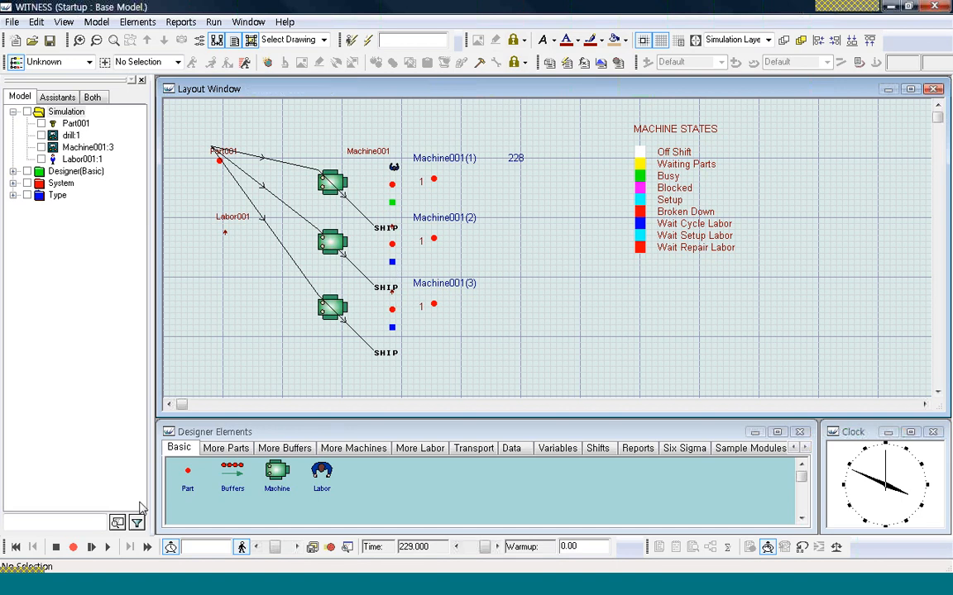
pyautogui.click(107, 547)
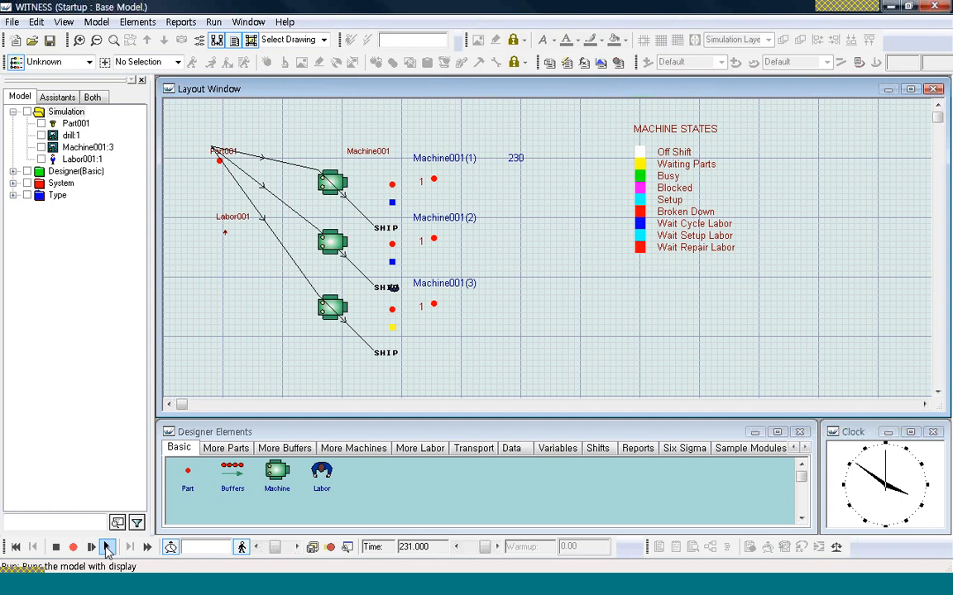